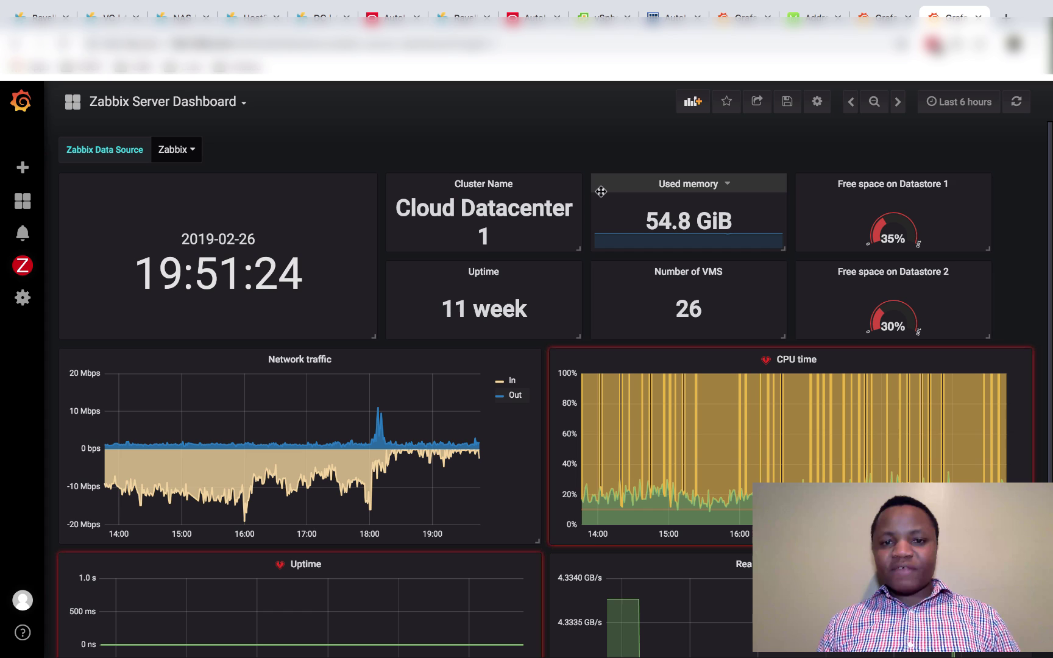
Switch the Grafana dashboard to full-screen view, then back to its normal view.
{"action": "key", "text": "d"}
{"action": "key", "text": "v"}
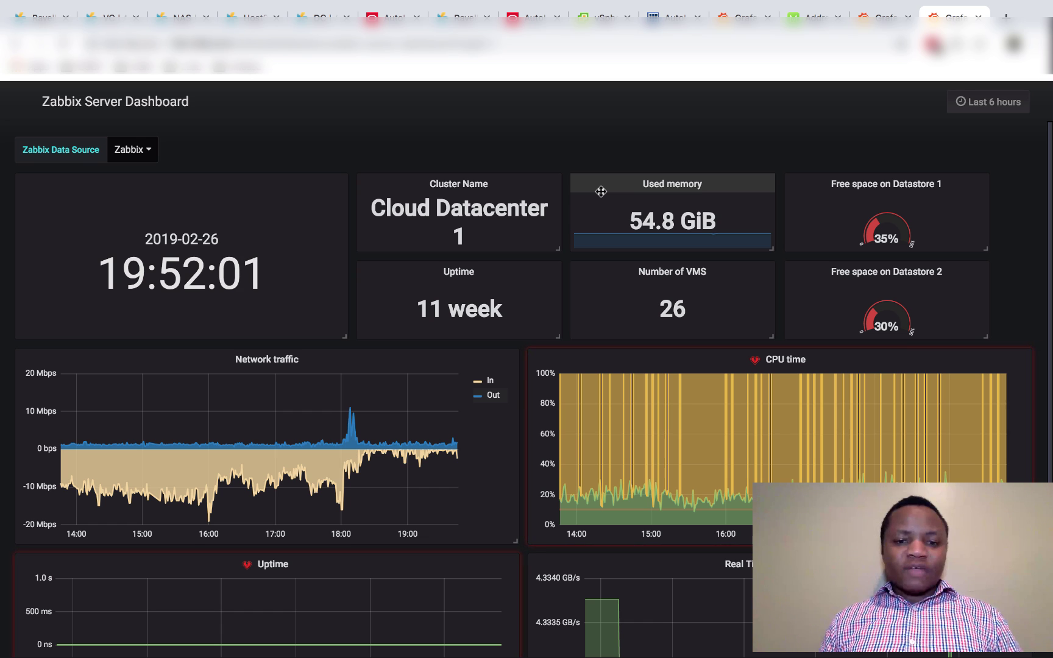
{"action": "key", "text": "Escape"}
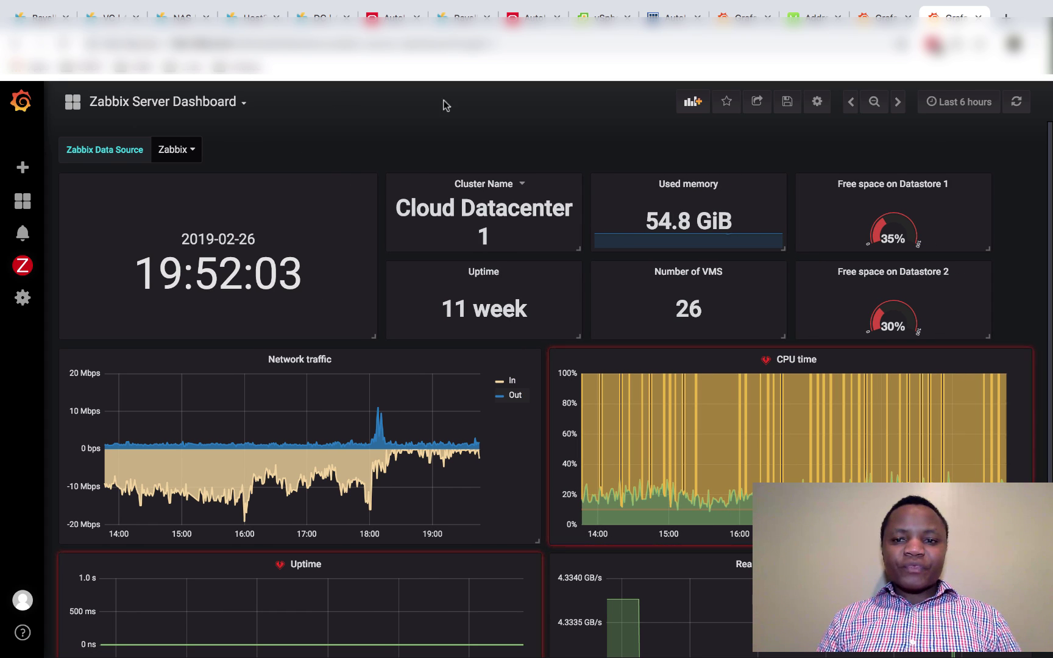
In VMware Fusion, browse the SecurityOnion, Kali and Metasploitable2-Linux VMs, ending on hunter in InfoSec.
{"action": "mouse_move", "coordinate": [487, 640]}
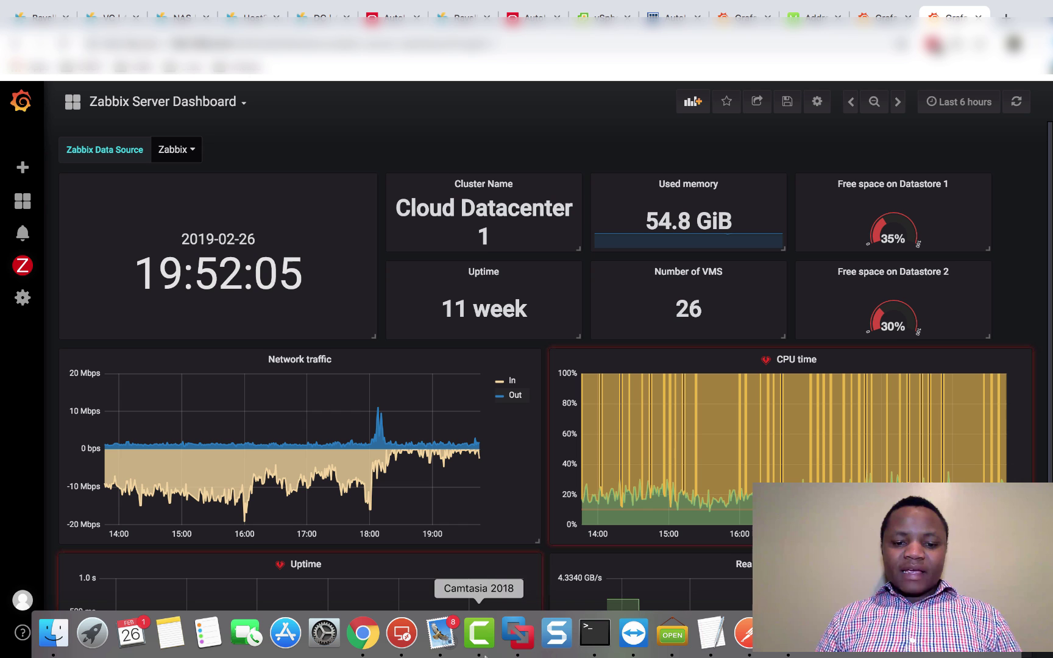
{"action": "left_click", "coordinate": [518, 633]}
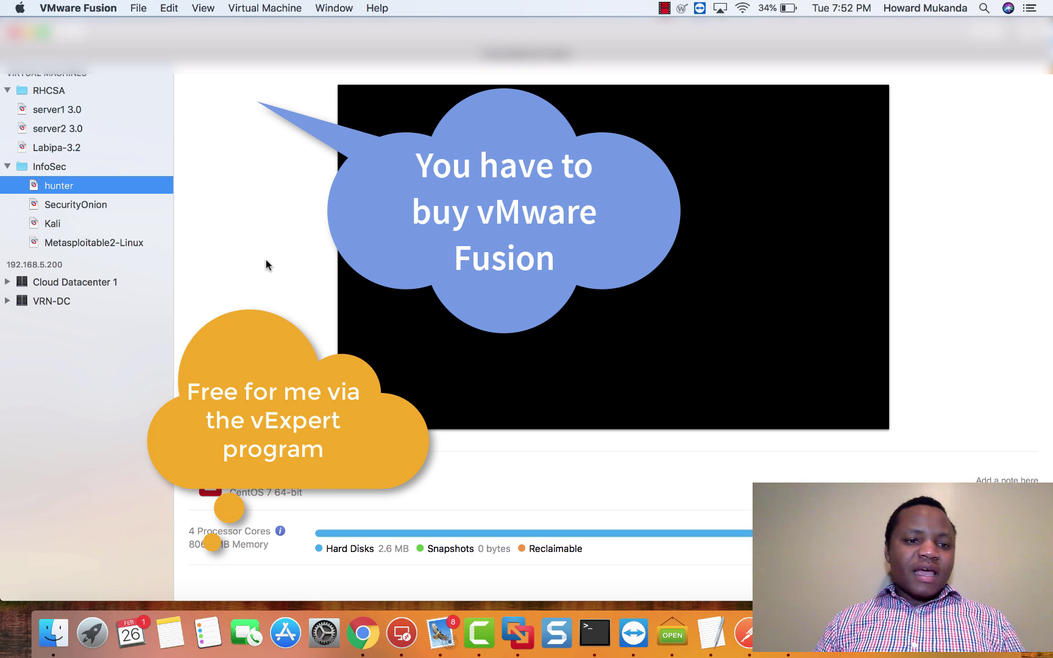
{"action": "left_click", "coordinate": [57, 206]}
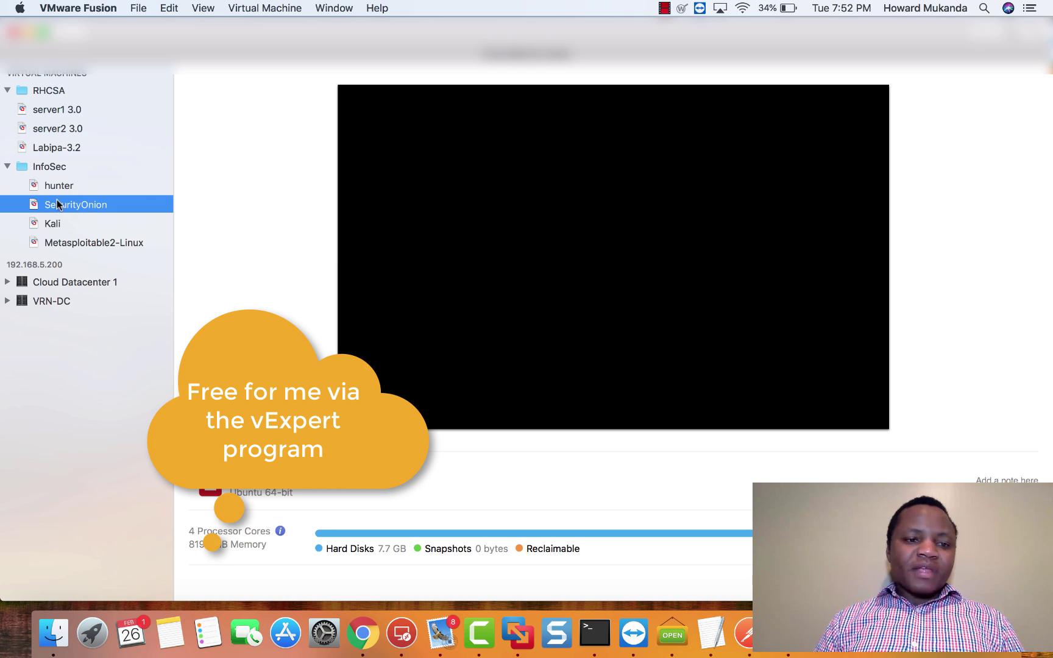
{"action": "left_click", "coordinate": [57, 187]}
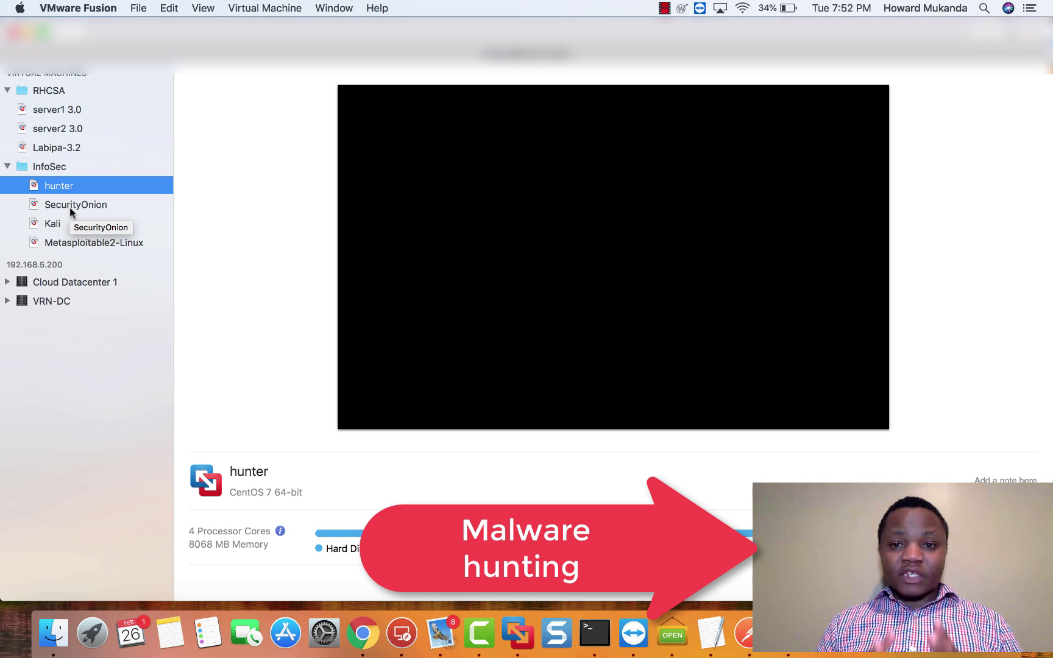
{"action": "left_click", "coordinate": [69, 207]}
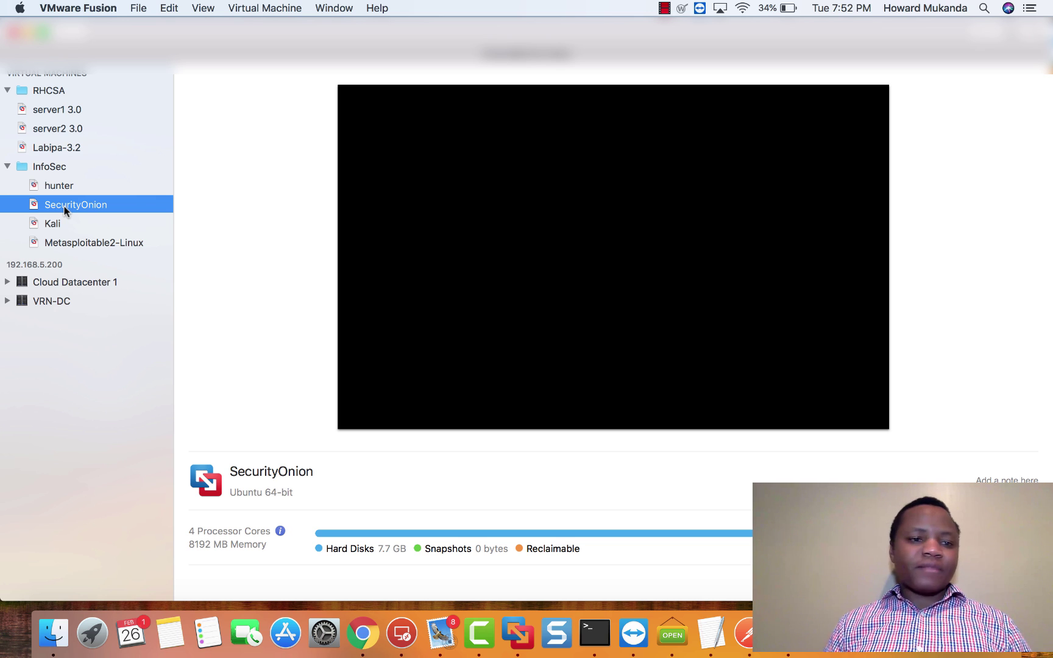
{"action": "left_click", "coordinate": [46, 225]}
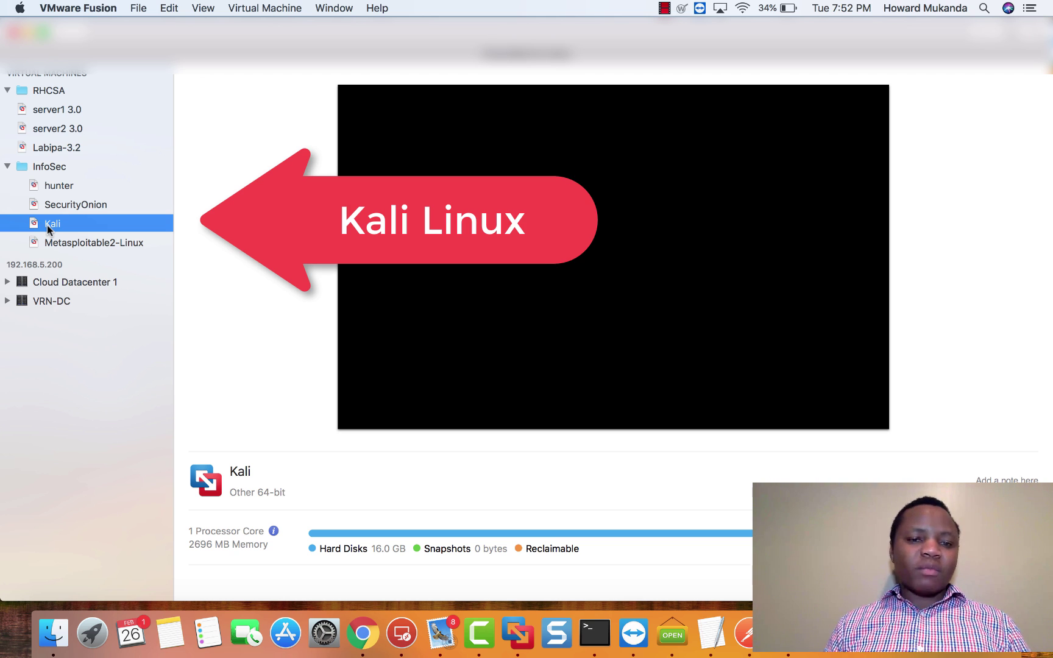
{"action": "left_click", "coordinate": [88, 246]}
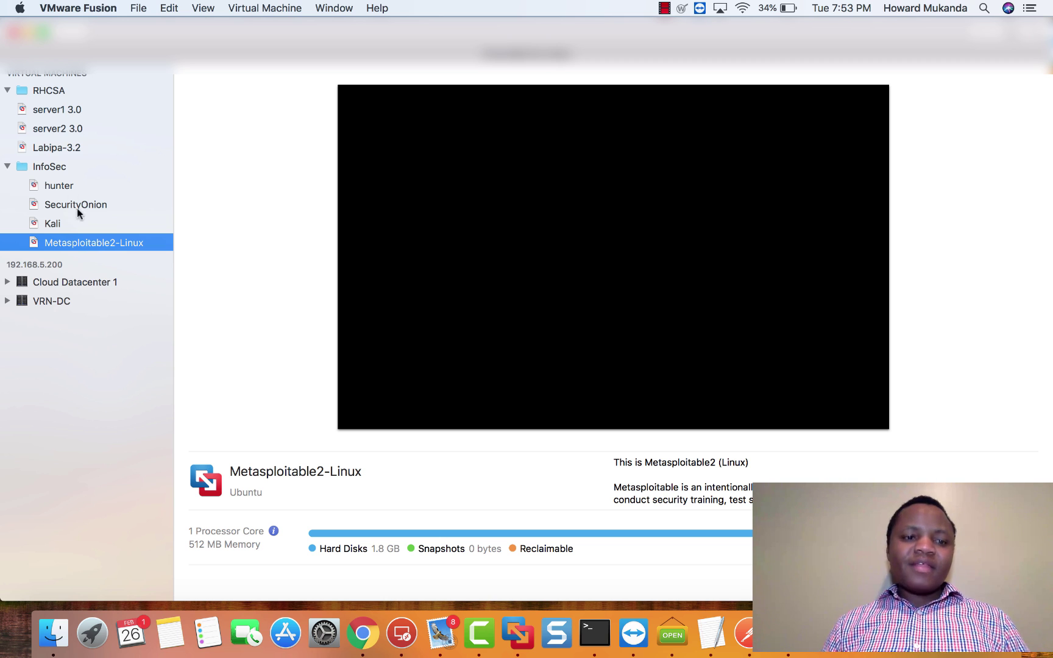
{"action": "left_click", "coordinate": [50, 167]}
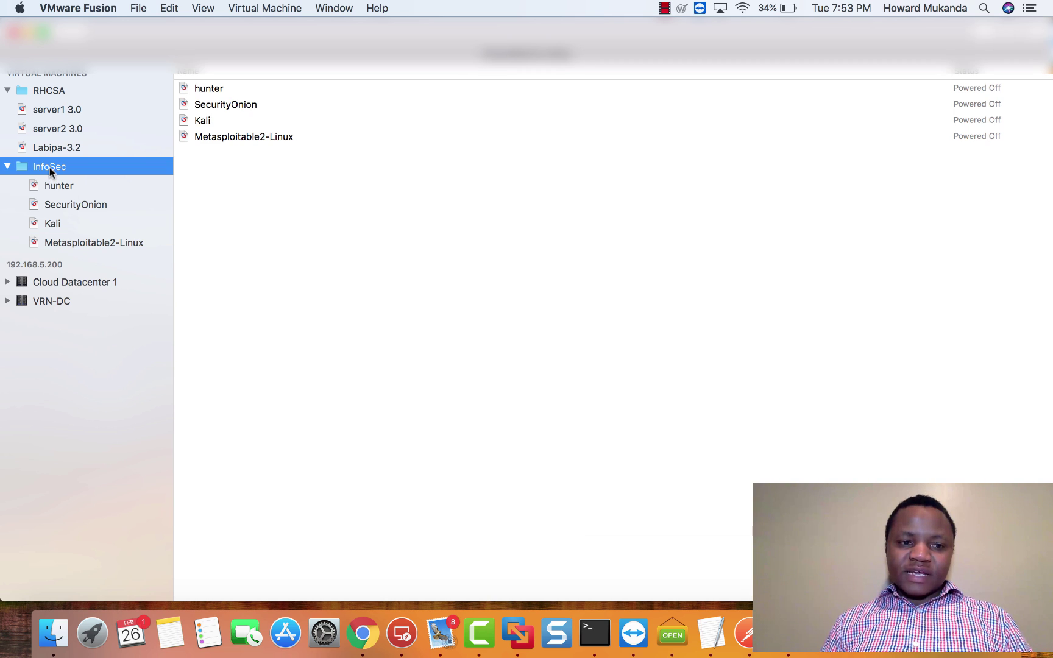
{"action": "left_click", "coordinate": [53, 185]}
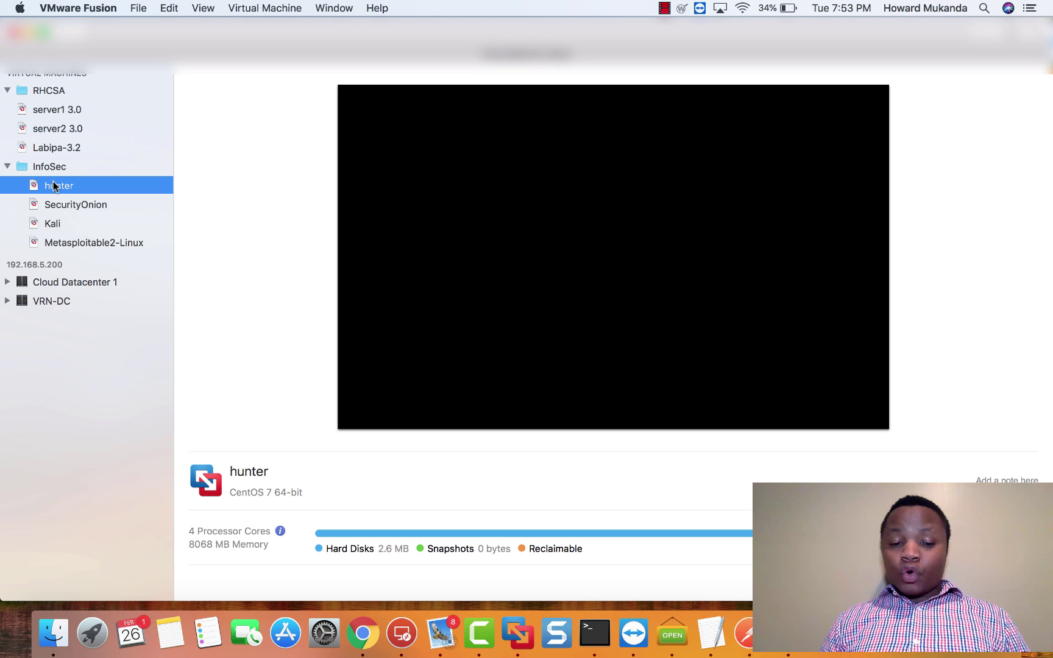
Open VulnHub from the search results and scroll through its catalogue of vulnerable machines.
{"action": "left_click", "coordinate": [363, 633]}
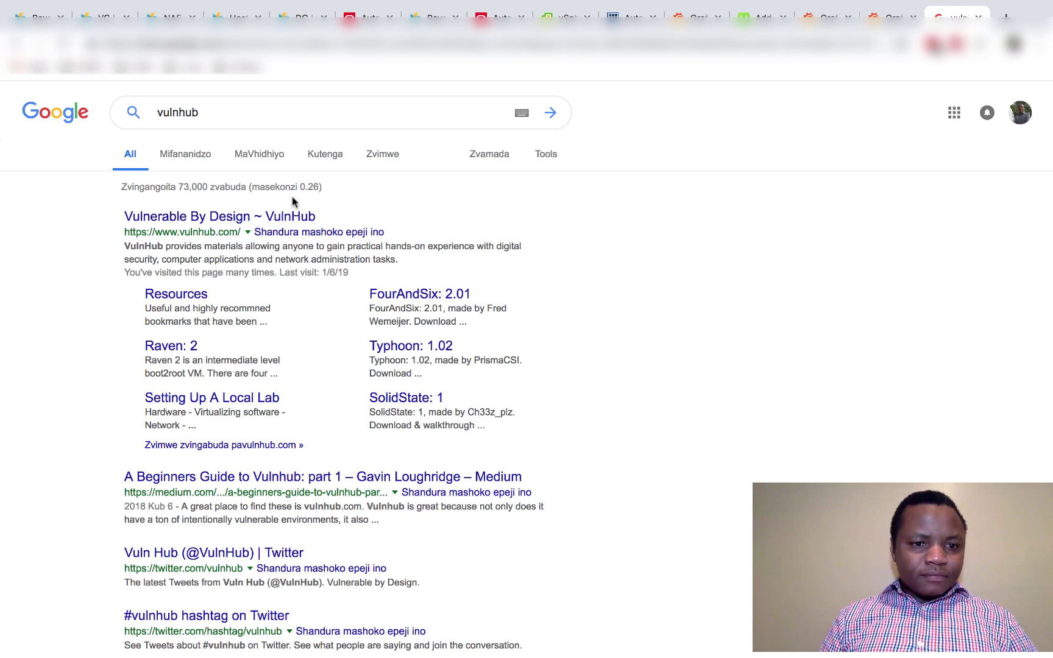
{"action": "left_click", "coordinate": [173, 220]}
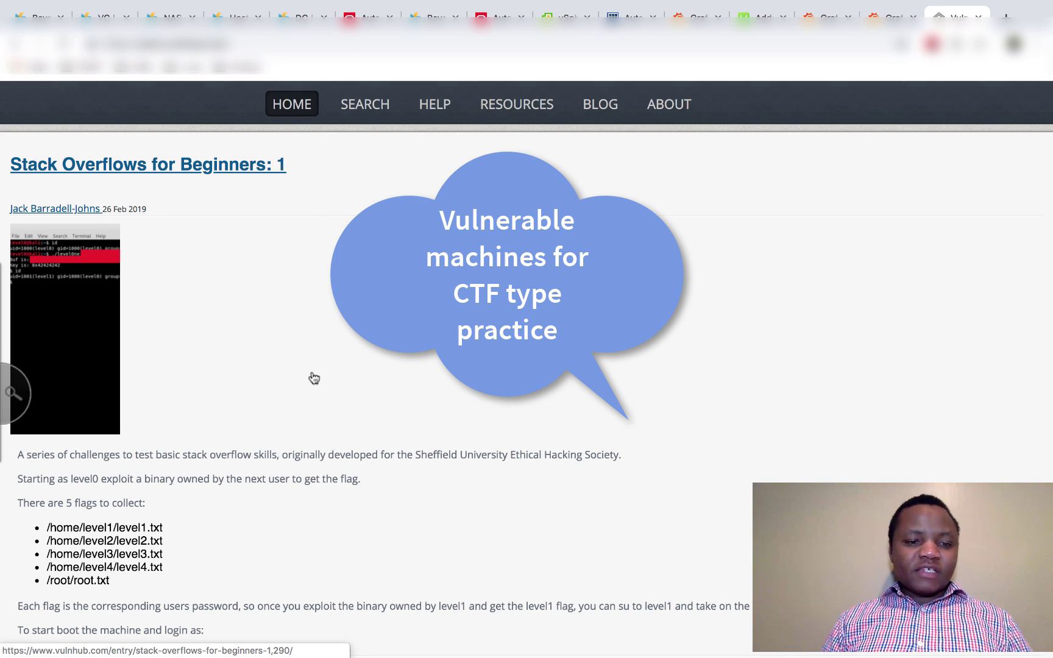
{"action": "scroll", "coordinate": [312, 373], "scroll_direction": "down", "scroll_amount": 8}
{"action": "scroll", "coordinate": [311, 376], "scroll_direction": "down", "scroll_amount": 5}
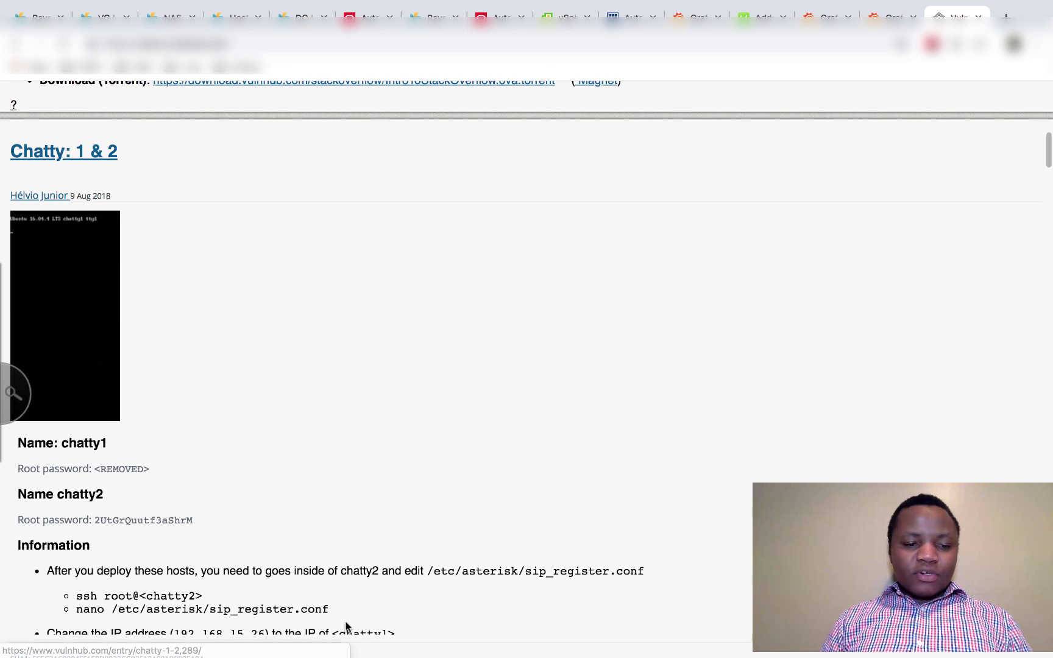
{"action": "scroll", "coordinate": [378, 458], "scroll_direction": "down", "scroll_amount": 1}
{"action": "scroll", "coordinate": [378, 458], "scroll_direction": "down", "scroll_amount": 4}
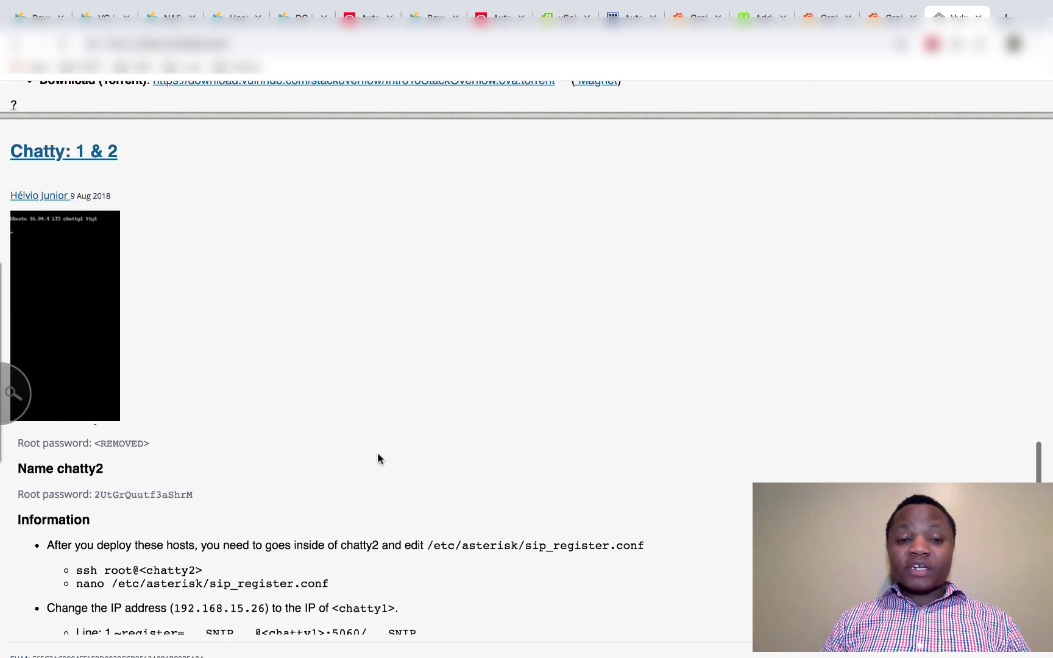
{"action": "scroll", "coordinate": [378, 458], "scroll_direction": "down", "scroll_amount": 1}
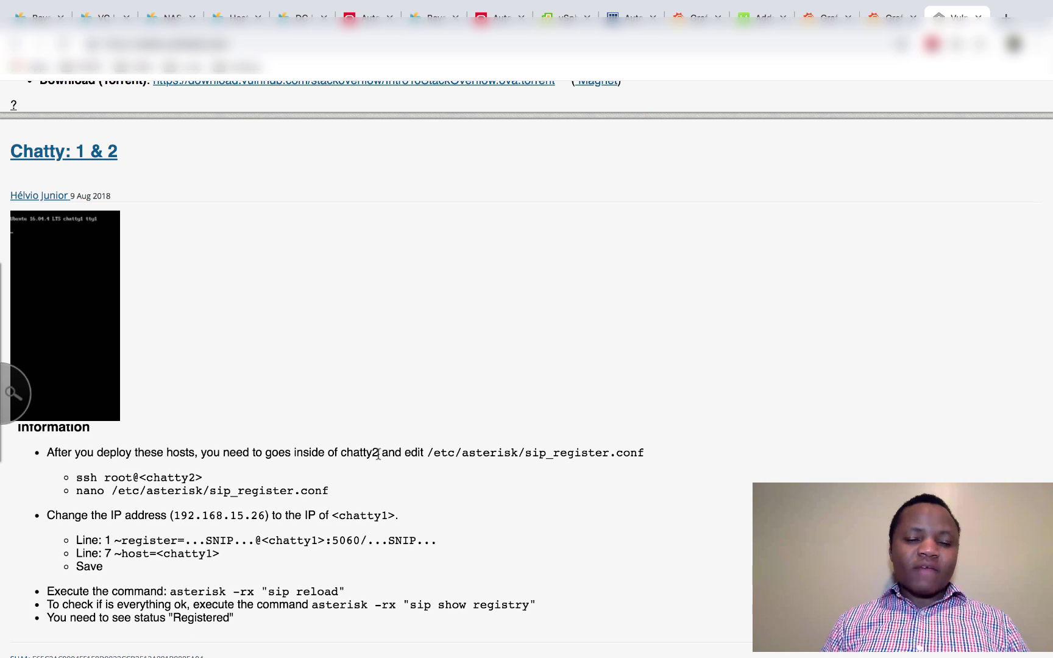
{"action": "scroll", "coordinate": [383, 469], "scroll_direction": "down", "scroll_amount": 1}
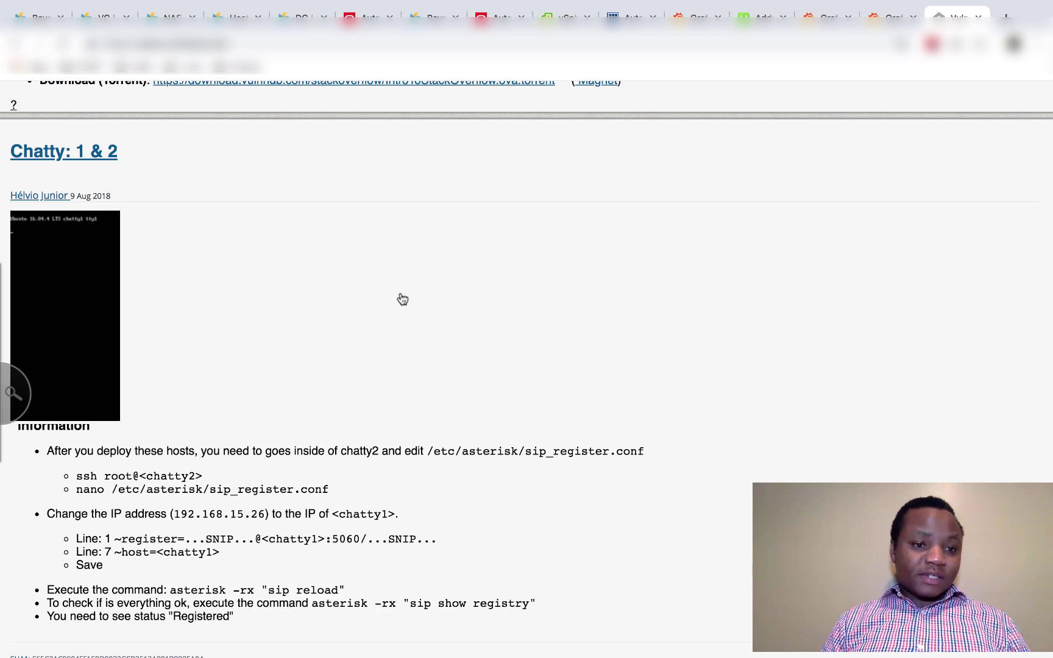
{"action": "scroll", "coordinate": [402, 298], "scroll_direction": "down", "scroll_amount": 12}
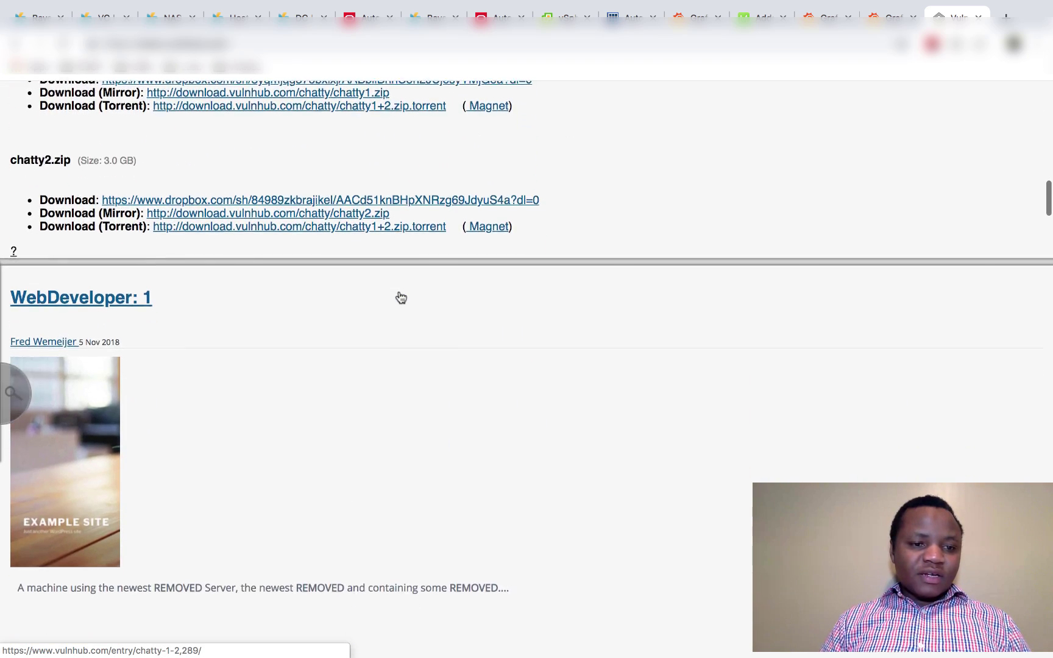
{"action": "scroll", "coordinate": [401, 297], "scroll_direction": "down", "scroll_amount": 5}
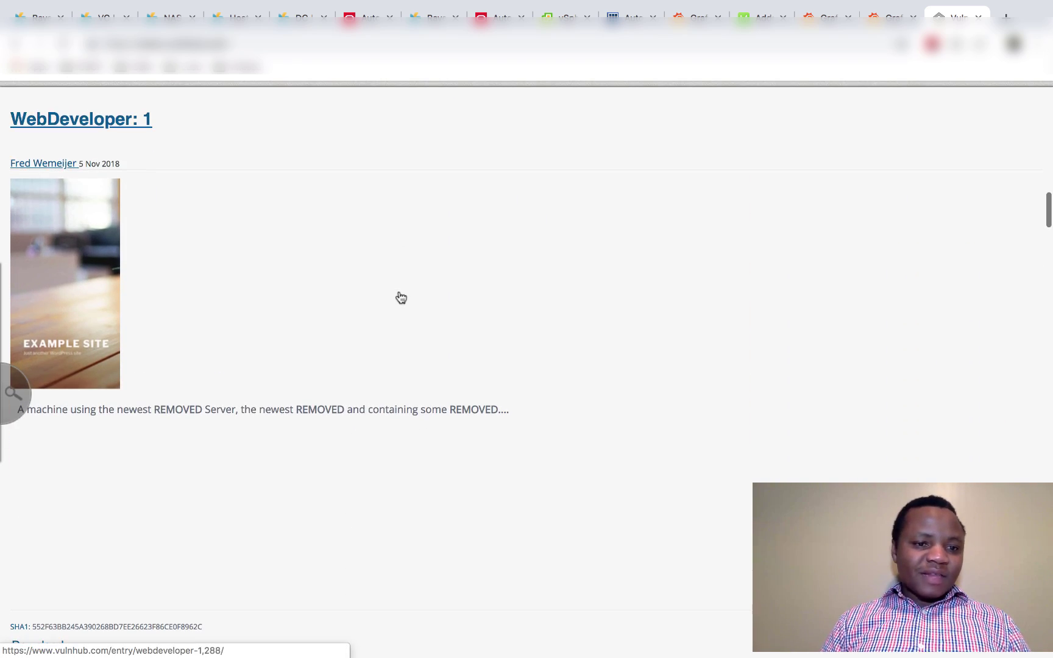
Scroll back up to the Chatty: 1 & 2 entry and bring up VMware Fusion's VM list.
{"action": "scroll", "coordinate": [400, 297], "scroll_direction": "up", "scroll_amount": 1}
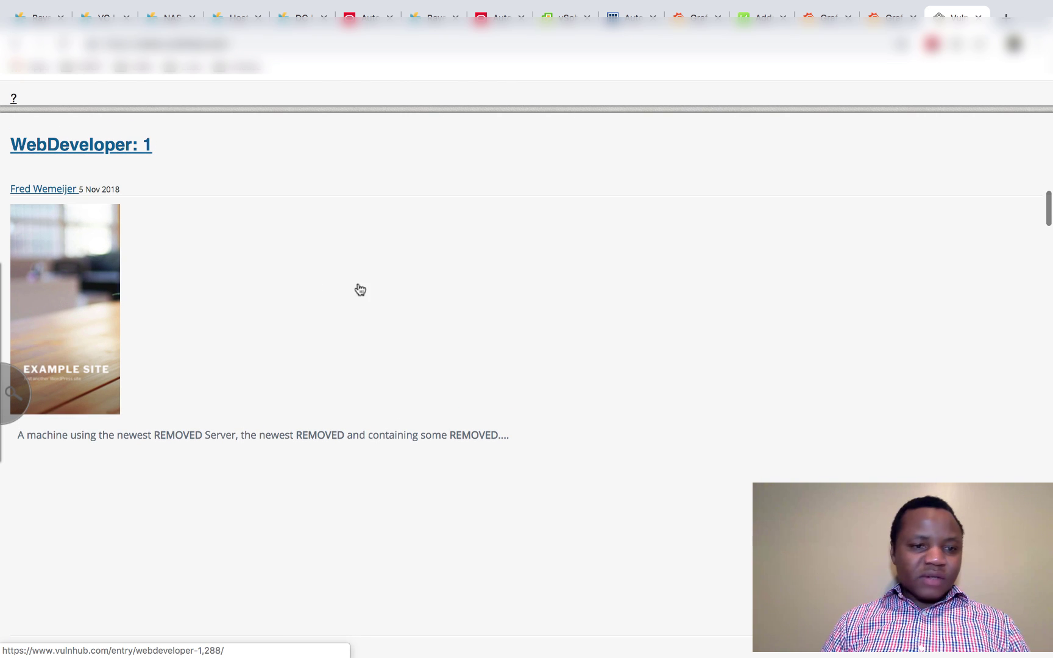
{"action": "scroll", "coordinate": [129, 209], "scroll_direction": "up", "scroll_amount": 15}
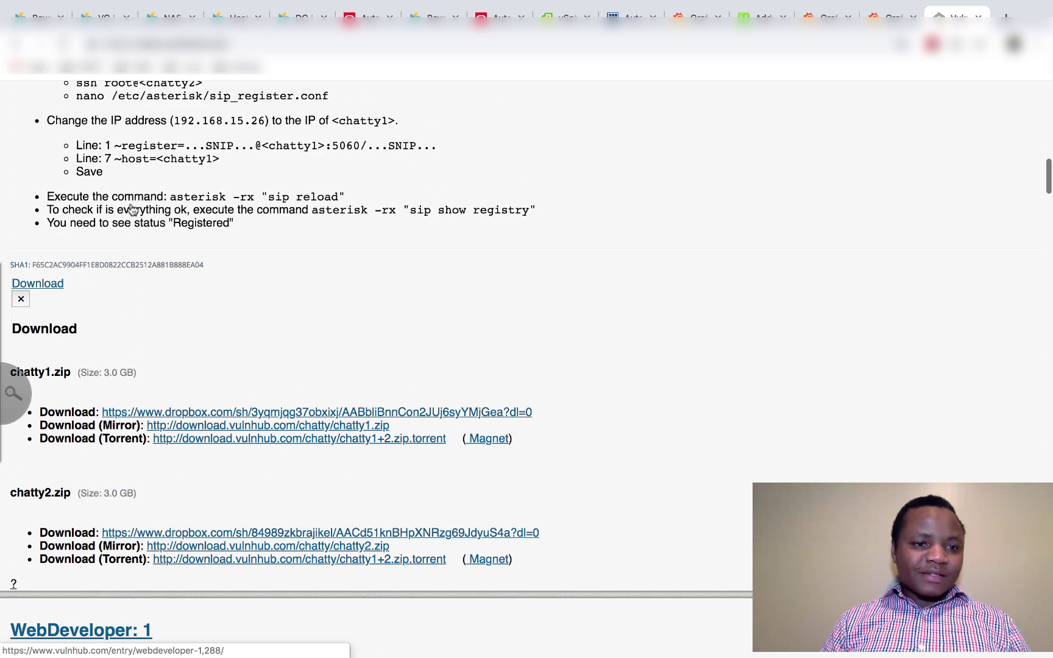
{"action": "scroll", "coordinate": [130, 208], "scroll_direction": "up", "scroll_amount": 4}
{"action": "mouse_move", "coordinate": [501, 653]}
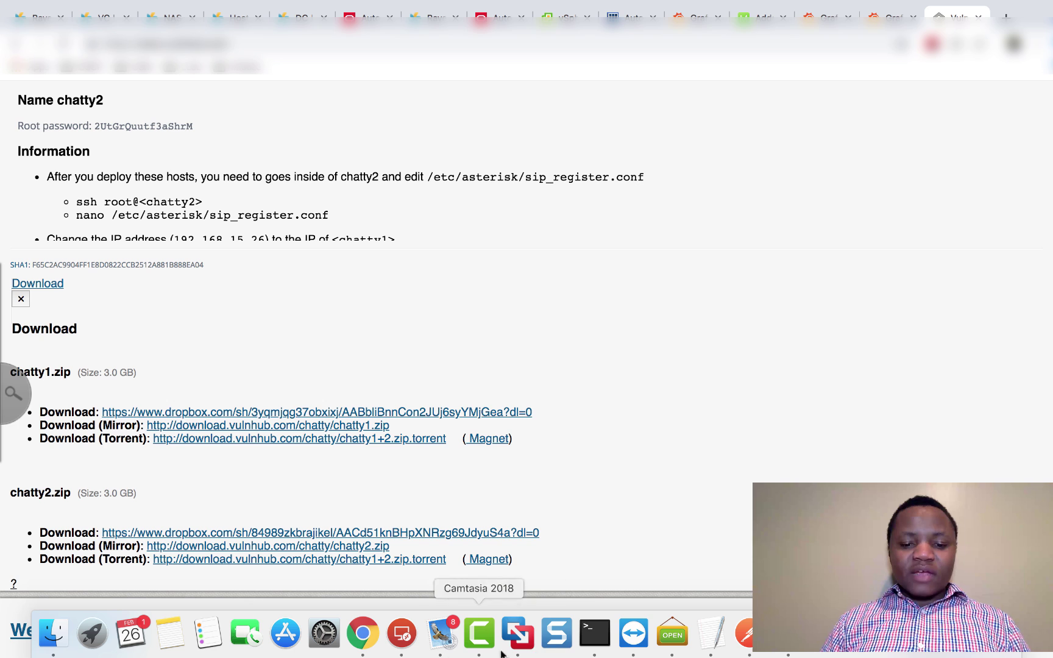
{"action": "right_click", "coordinate": [519, 646]}
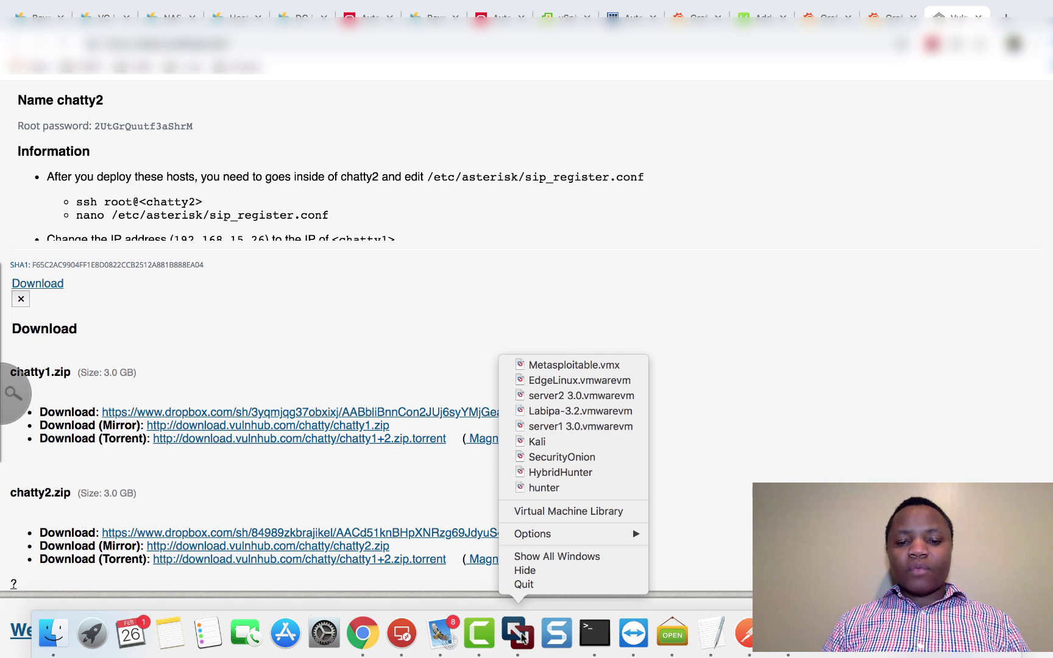
Back in VMware Fusion, view the server1 3.0, server2 3.0 and Labipa-3.2 VM details.
{"action": "left_click", "coordinate": [529, 602]}
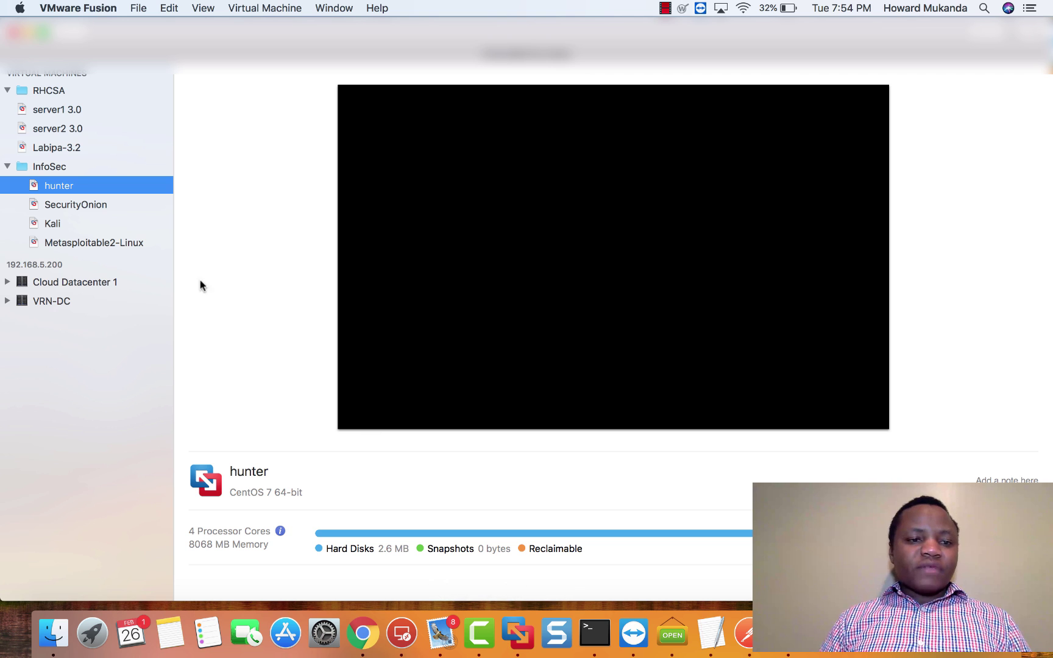
{"action": "left_click", "coordinate": [46, 109]}
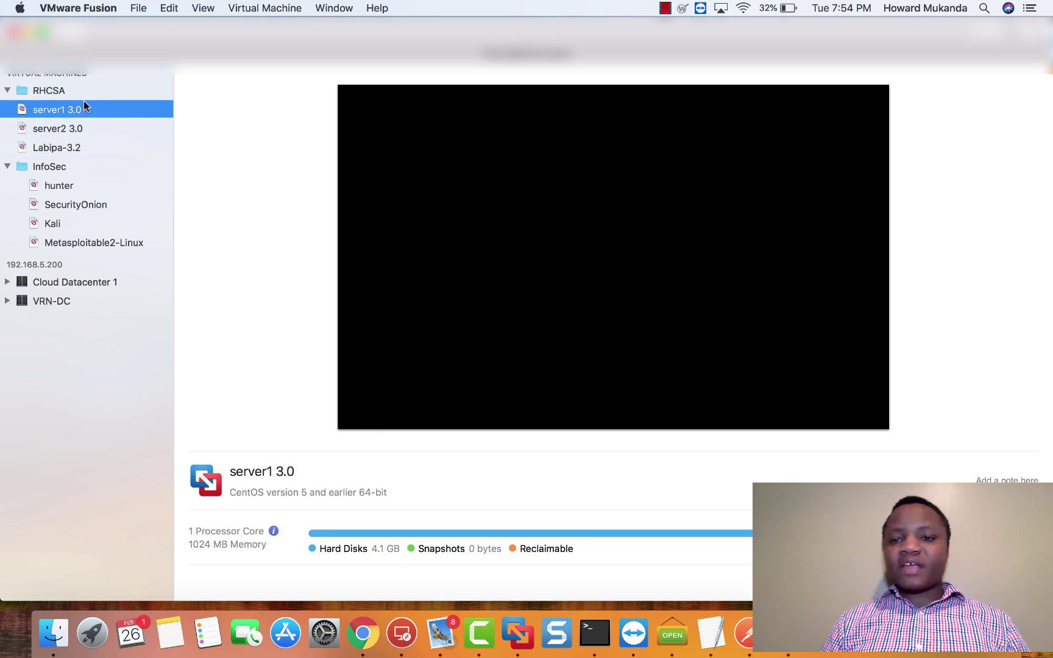
{"action": "left_click", "coordinate": [59, 131]}
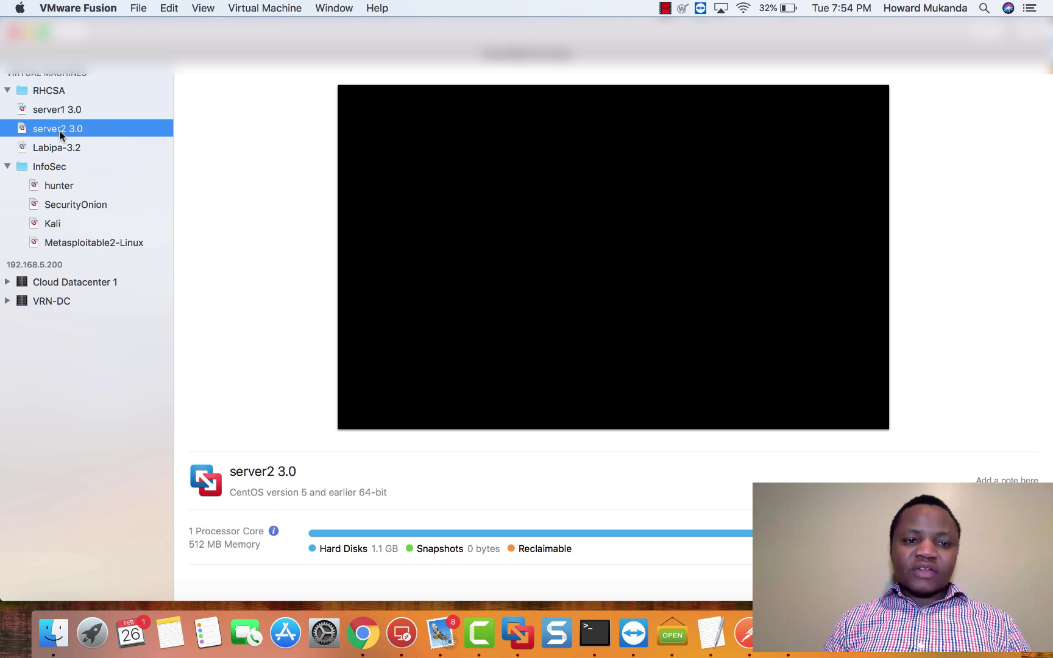
{"action": "left_click", "coordinate": [52, 147]}
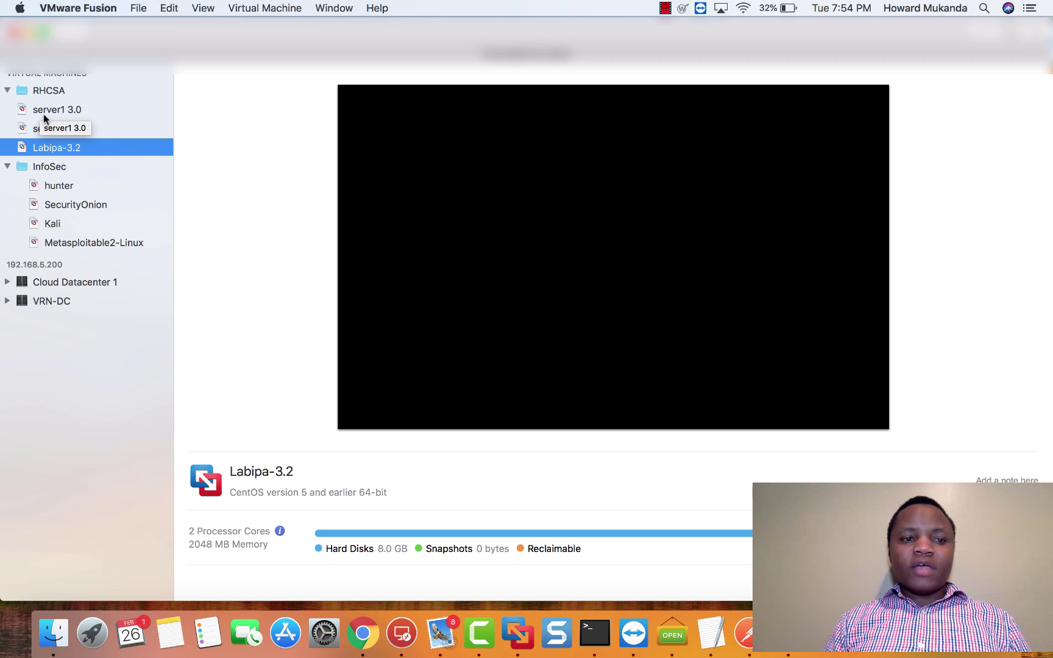
Show server1 3.0's details again, then quit VMware Fusion.
{"action": "left_click", "coordinate": [59, 109]}
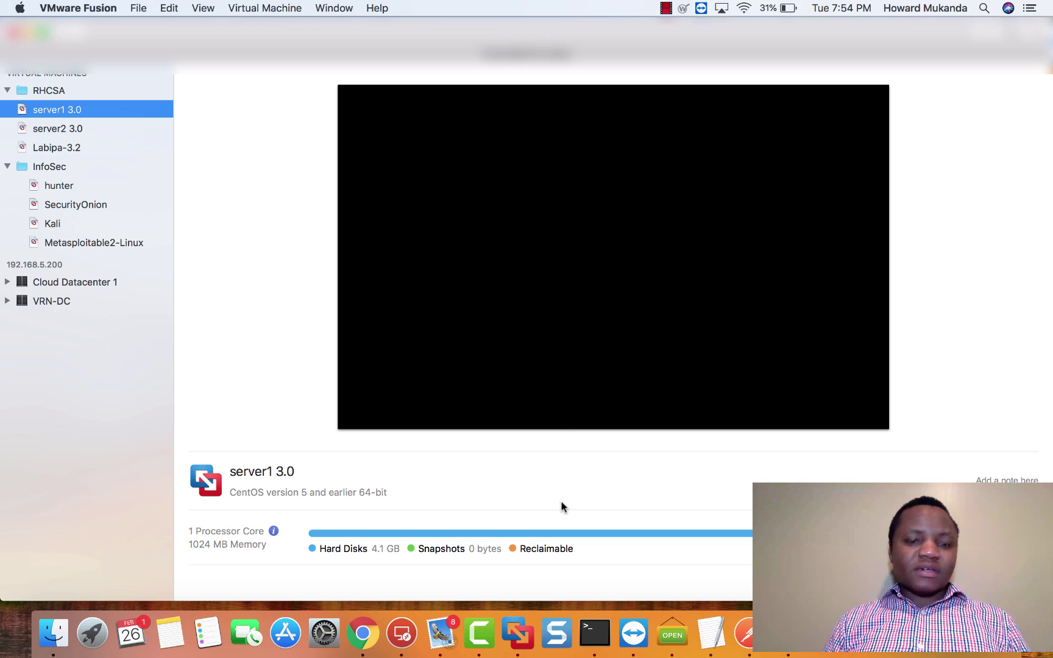
{"action": "right_click", "coordinate": [516, 640]}
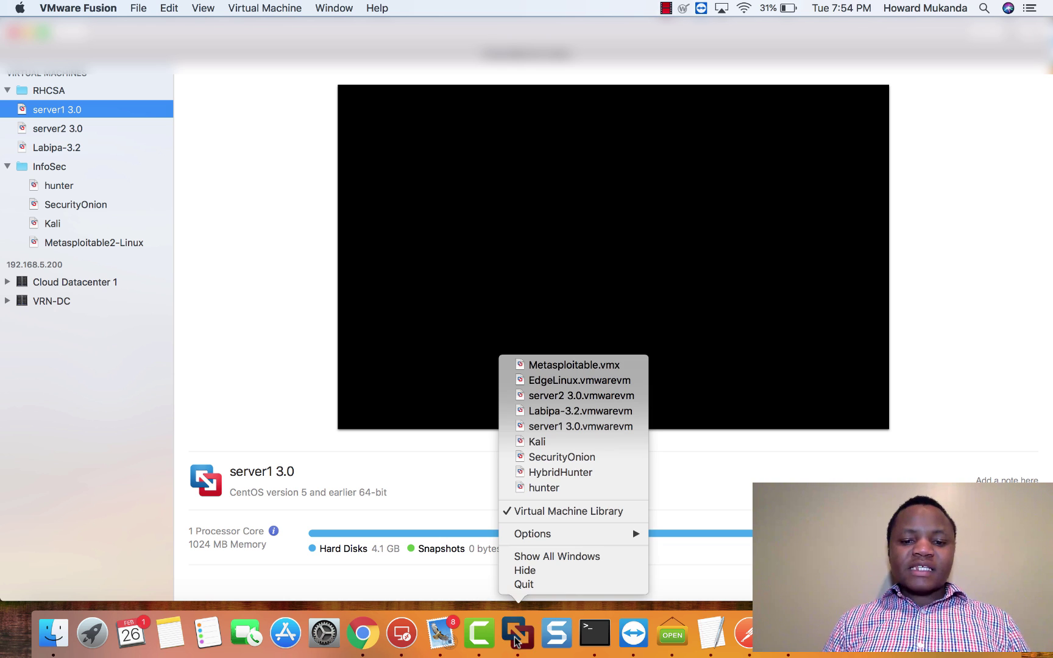
{"action": "left_click", "coordinate": [531, 584]}
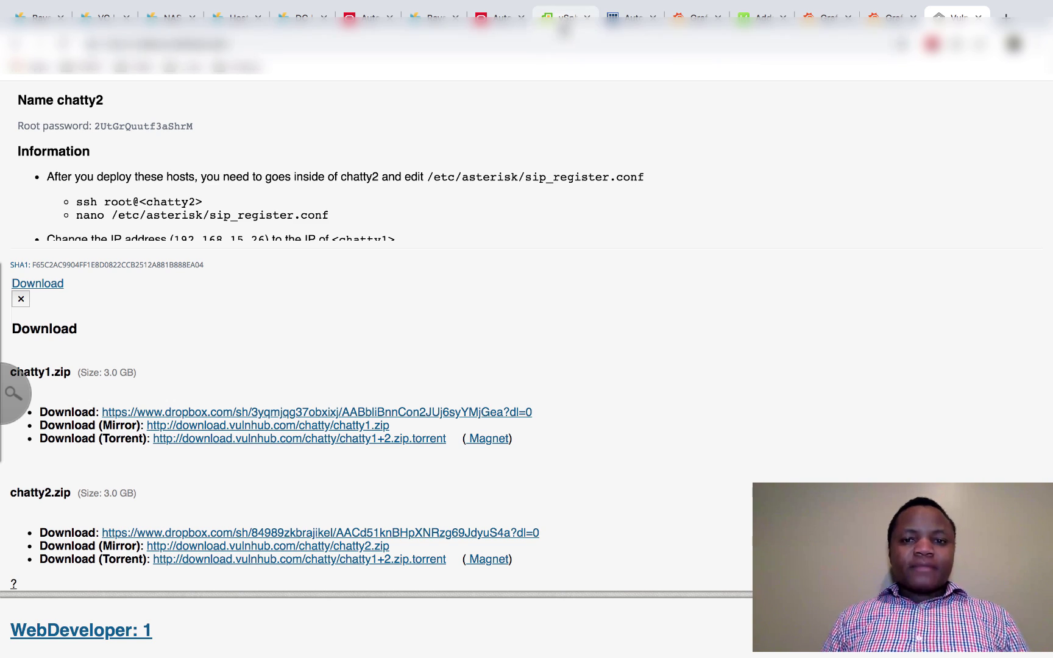
Review the Nested Esxi Cluster summary: 8 processors, 54.79 GB memory, 2.18 TB storage used.
{"action": "left_click", "coordinate": [559, 17]}
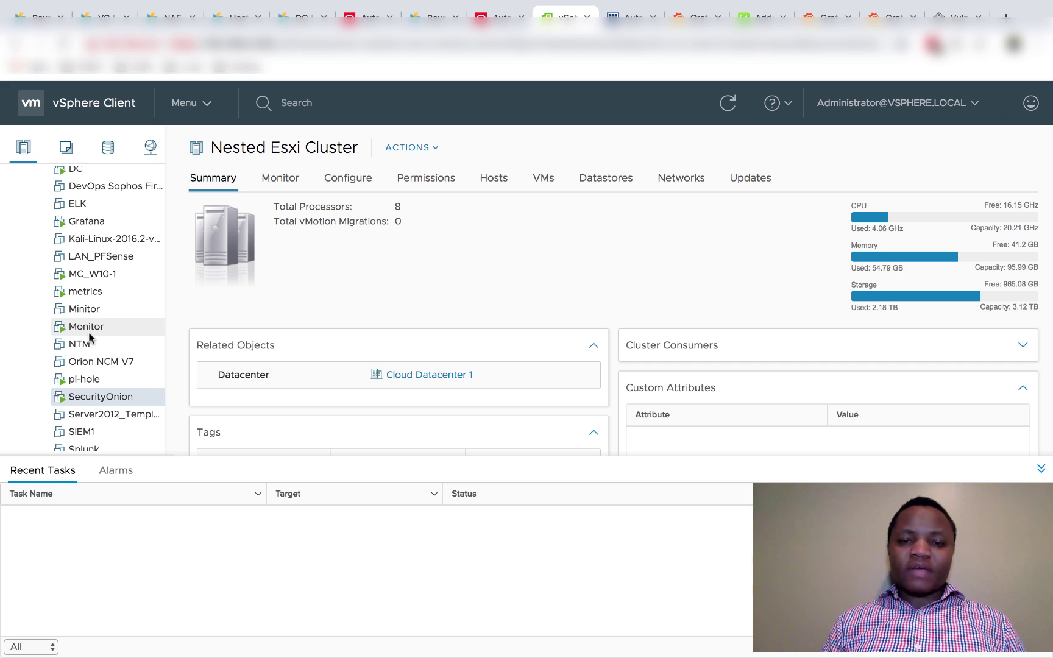
{"action": "scroll", "coordinate": [89, 337], "scroll_direction": "up", "scroll_amount": 3}
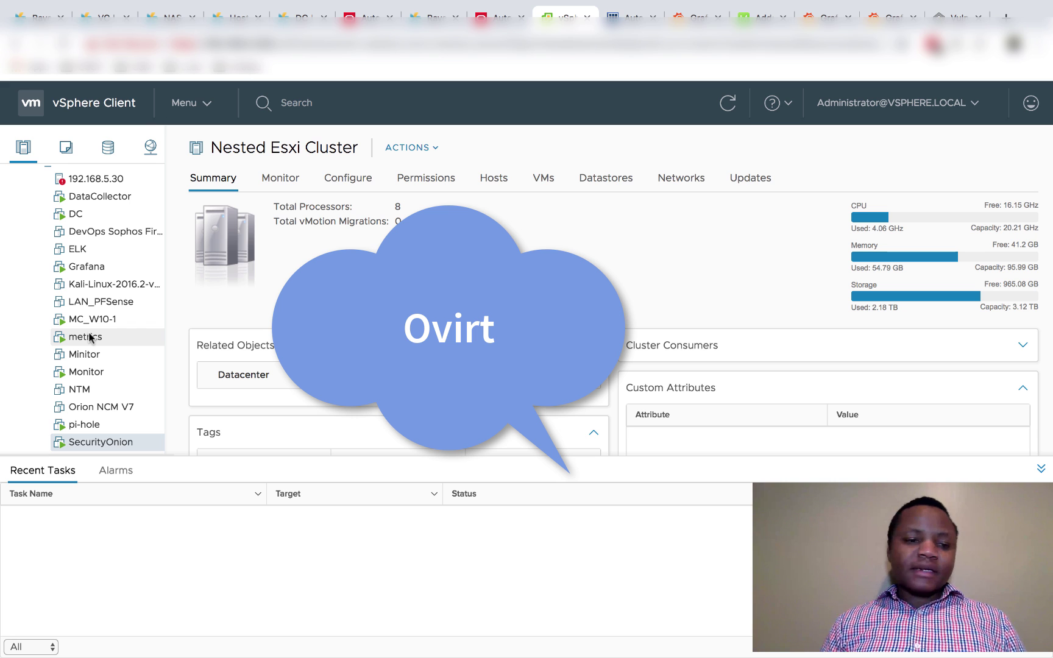
{"action": "scroll", "coordinate": [90, 337], "scroll_direction": "up", "scroll_amount": 5}
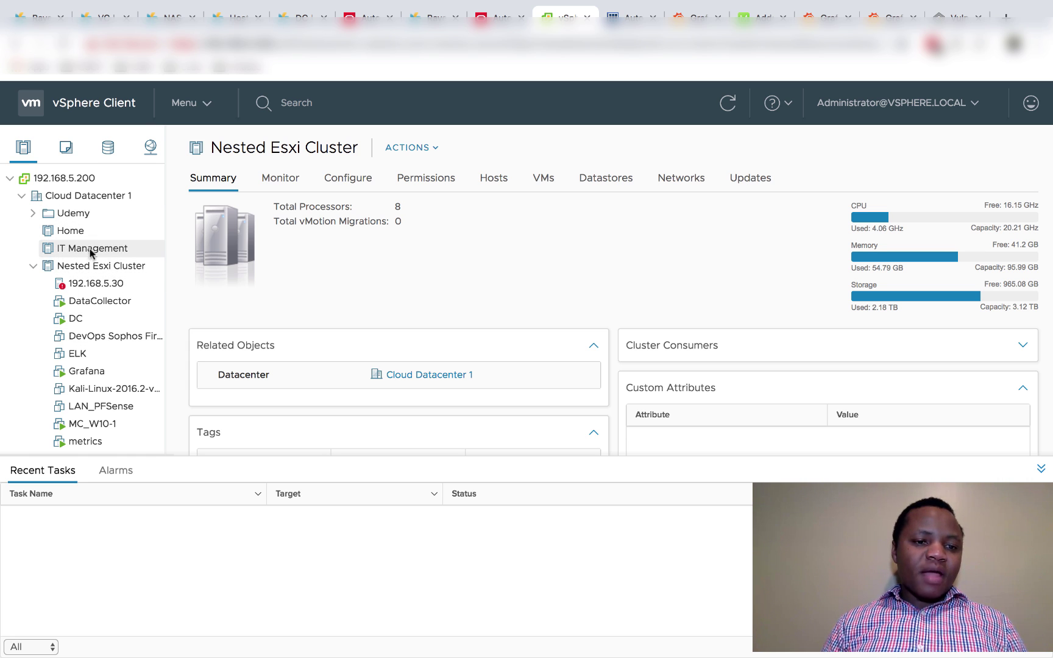
{"action": "scroll", "coordinate": [70, 325], "scroll_direction": "down", "scroll_amount": 4}
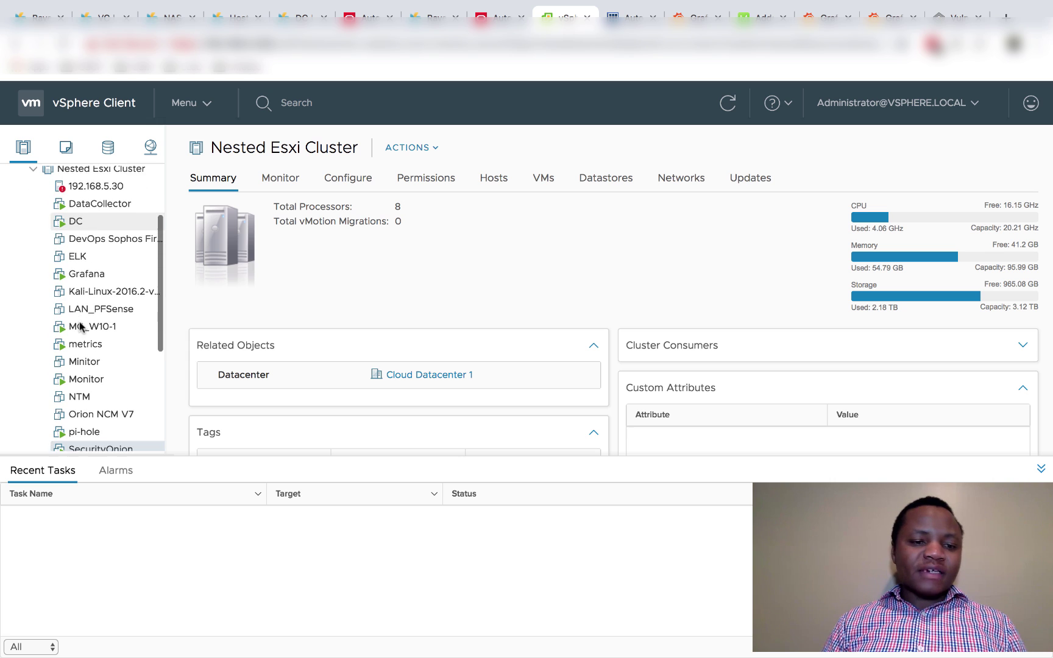
{"action": "scroll", "coordinate": [79, 326], "scroll_direction": "up", "scroll_amount": 1}
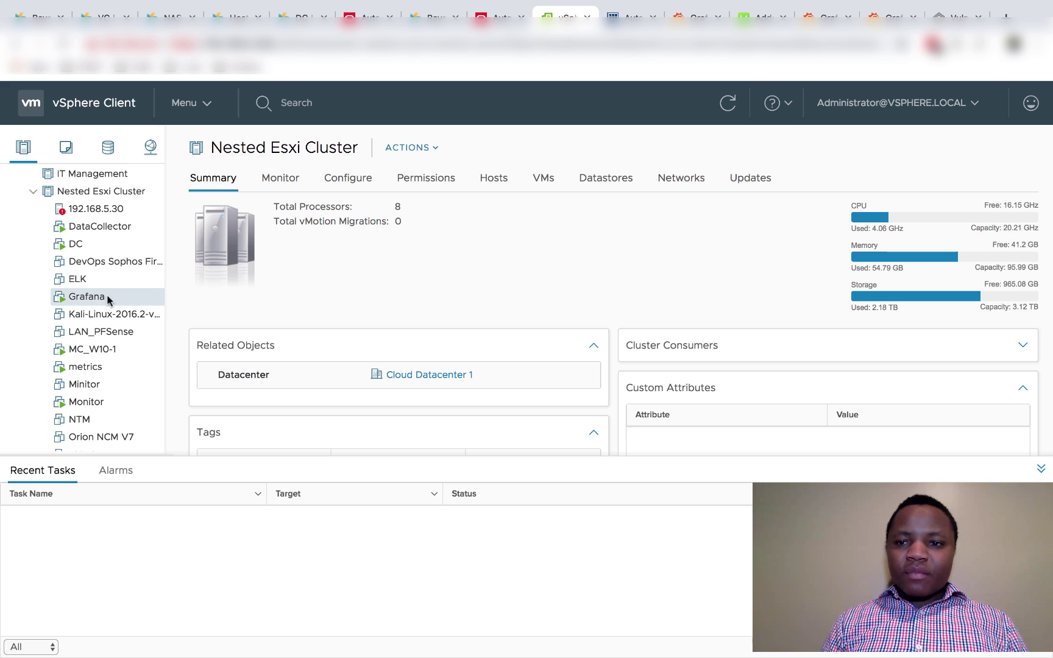
{"action": "left_click", "coordinate": [889, 17]}
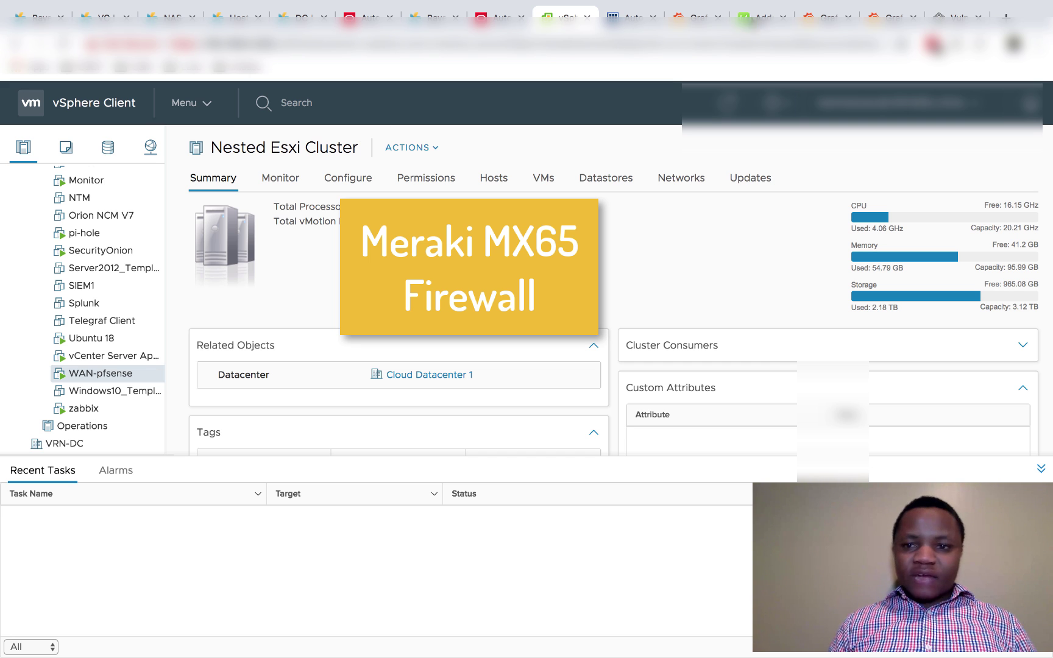
Search 'meraki' in a new browser tab to reach the Meraki dashboard.
{"action": "key", "text": "ctrl+t"}
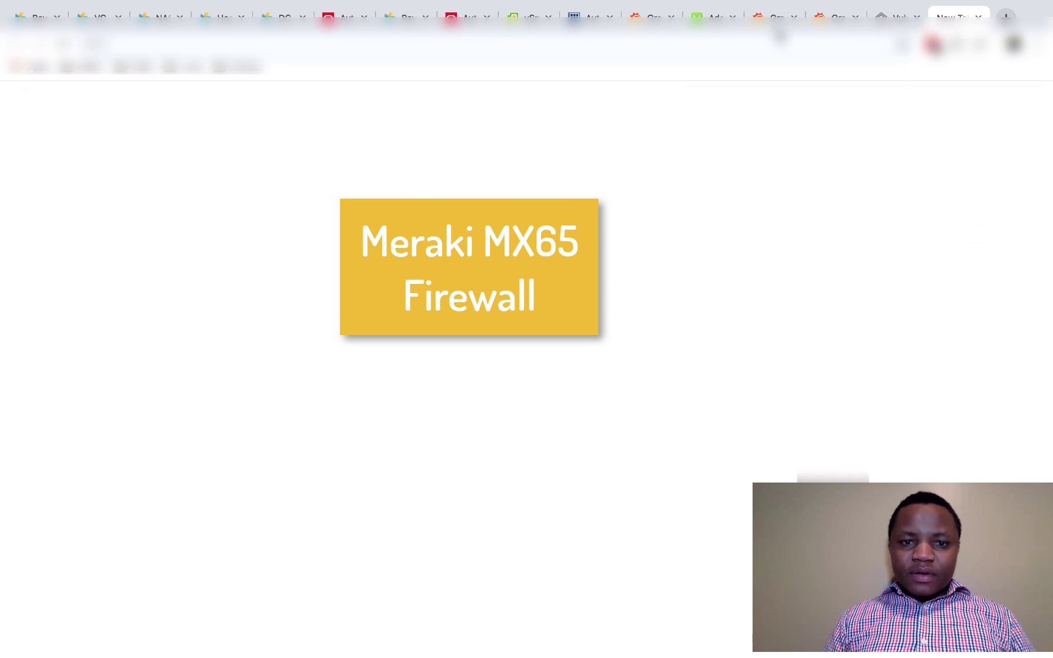
{"action": "type", "text": "meraki"}
{"action": "key", "text": "Return"}
Look over the Lahilabs MR33 access point's live data, then return to the Ravello Autolab Vmware tab.
{"action": "mouse_move", "coordinate": [55, 251]}
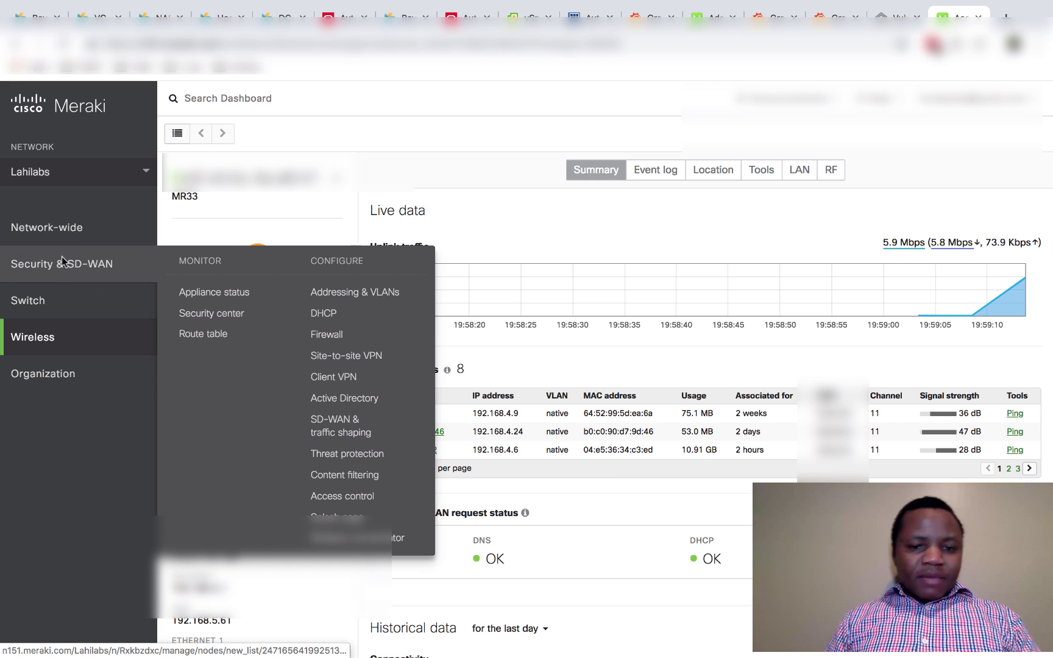
{"action": "mouse_move", "coordinate": [81, 294]}
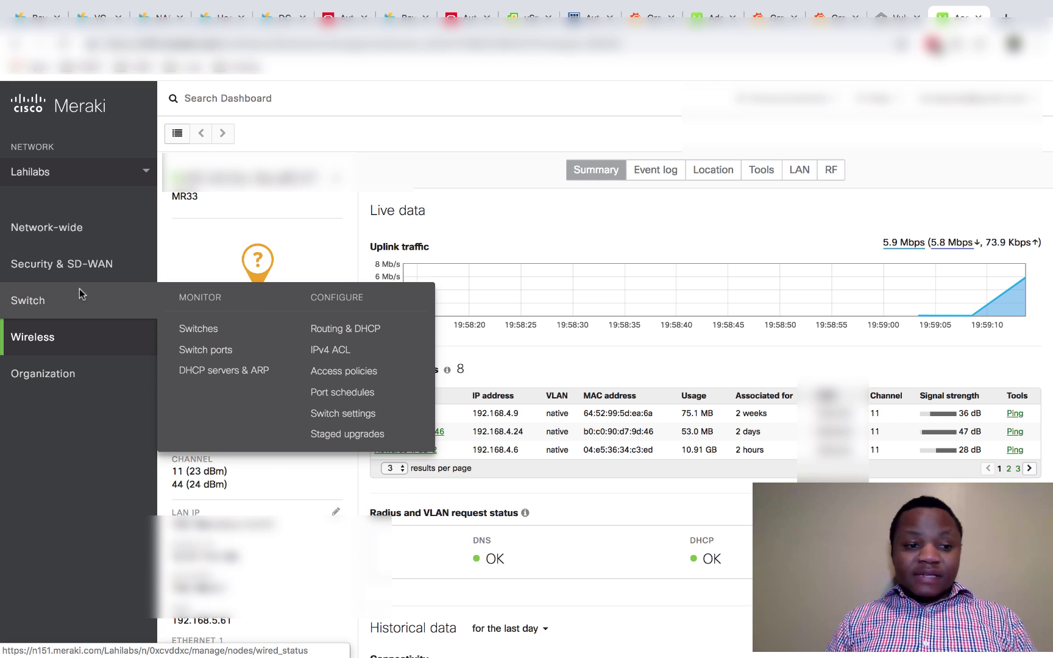
{"action": "mouse_move", "coordinate": [44, 346]}
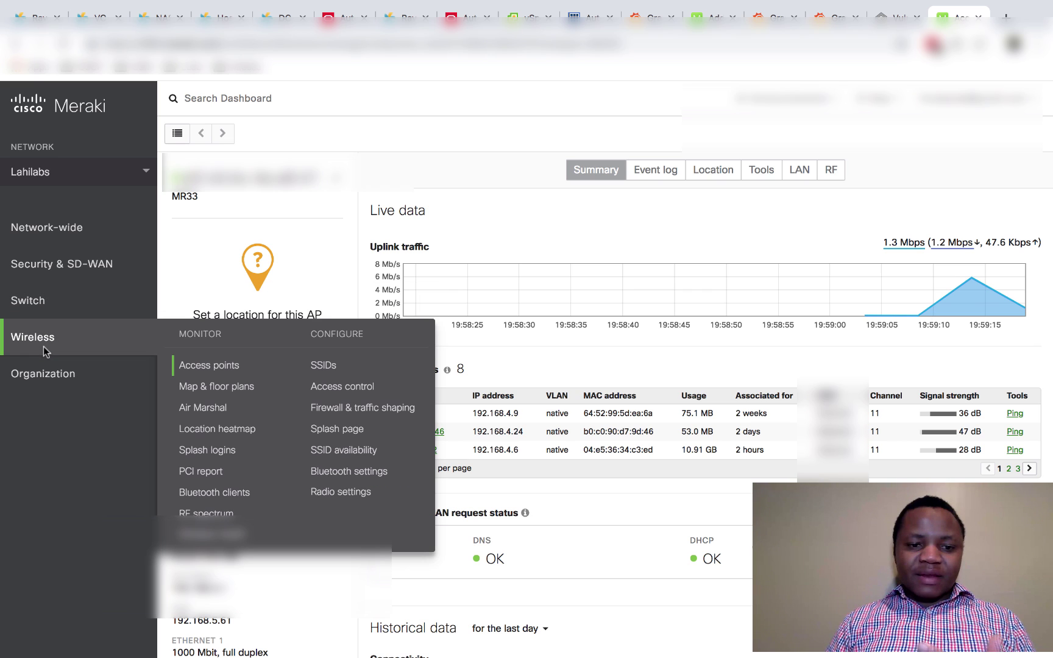
{"action": "mouse_move", "coordinate": [156, 291]}
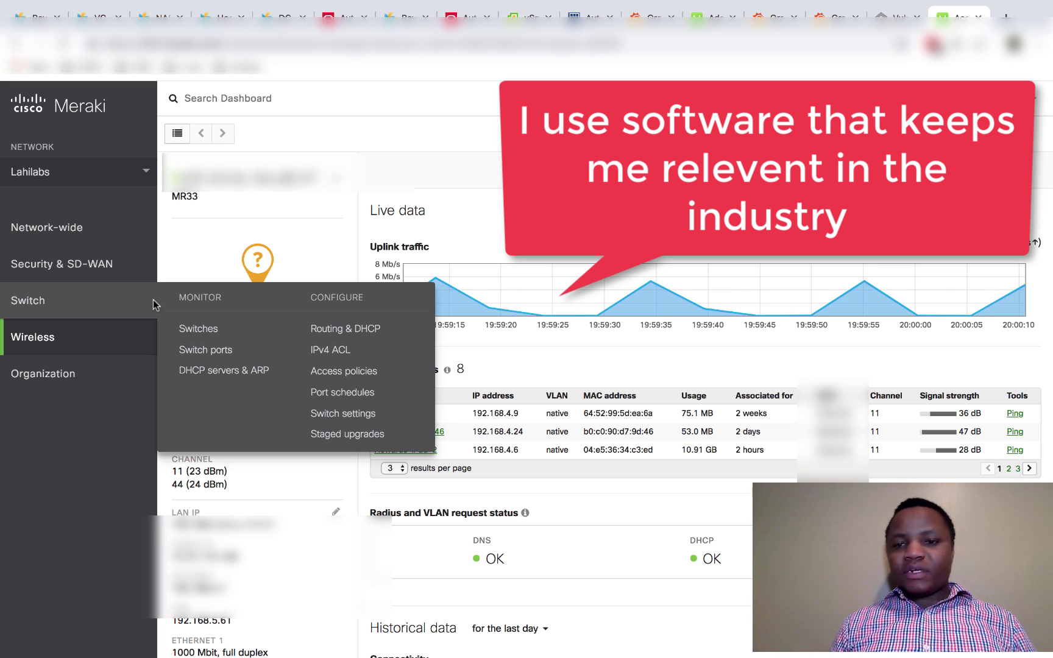
{"action": "mouse_move", "coordinate": [2, 220]}
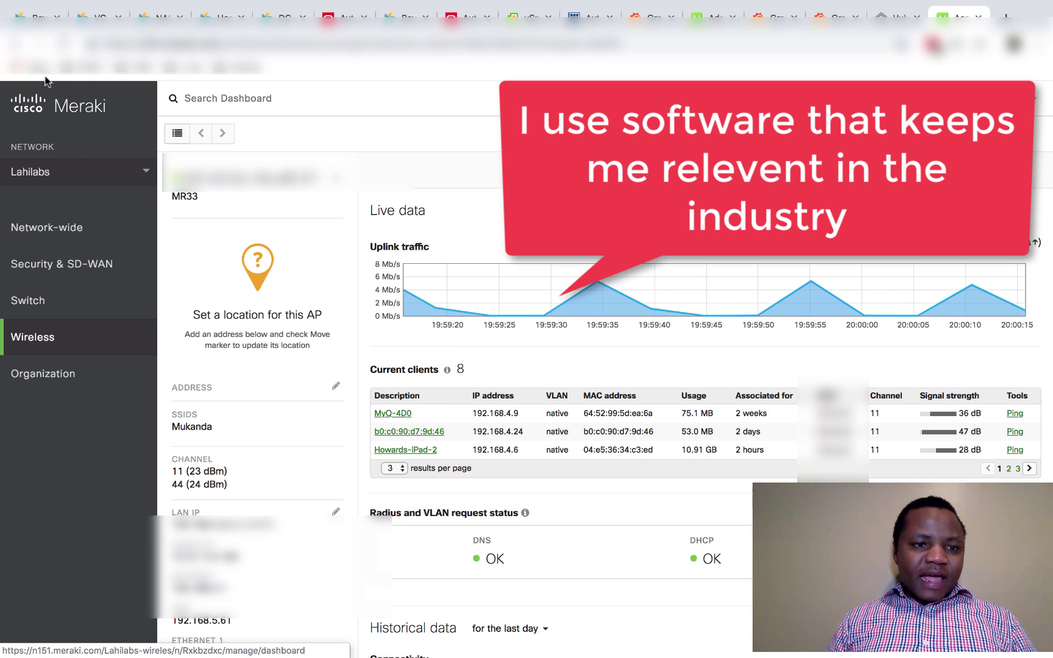
{"action": "key", "text": "ctrl+1"}
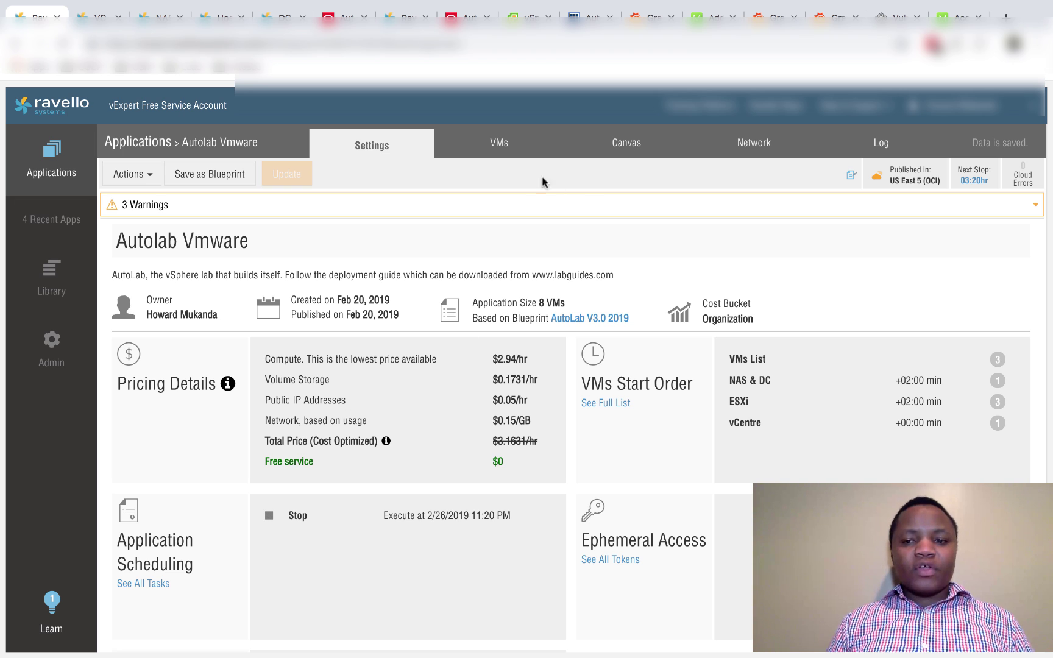
Review Autolab Vmware's 8 VMs in list and canvas views, checking VC, DC and Router_Pfsense, then open VC's console.
{"action": "left_click", "coordinate": [503, 149]}
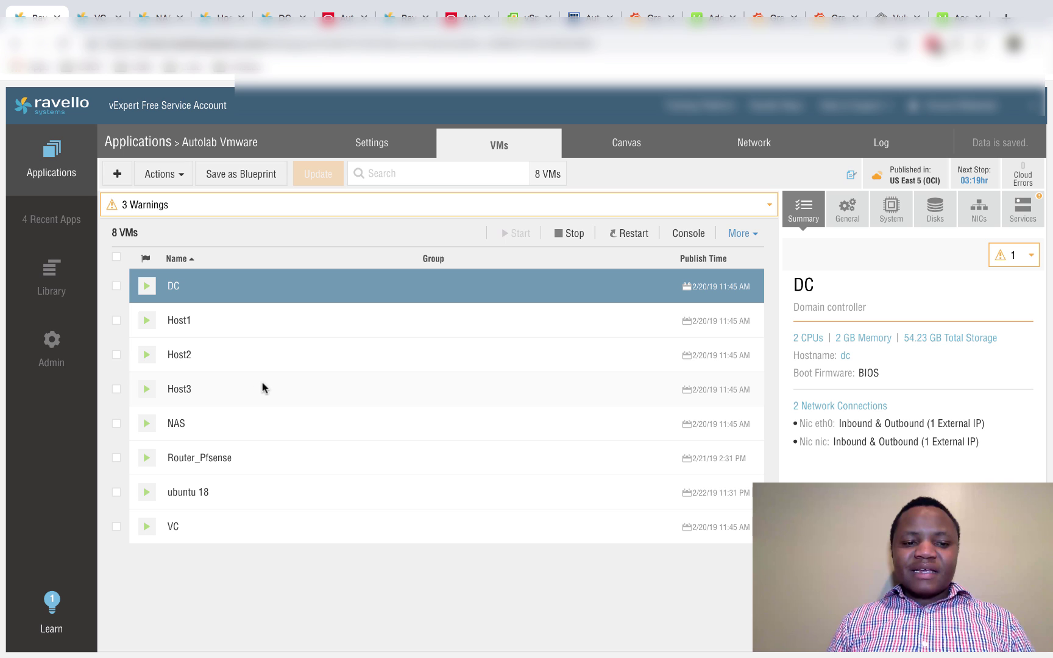
{"action": "left_click", "coordinate": [629, 146]}
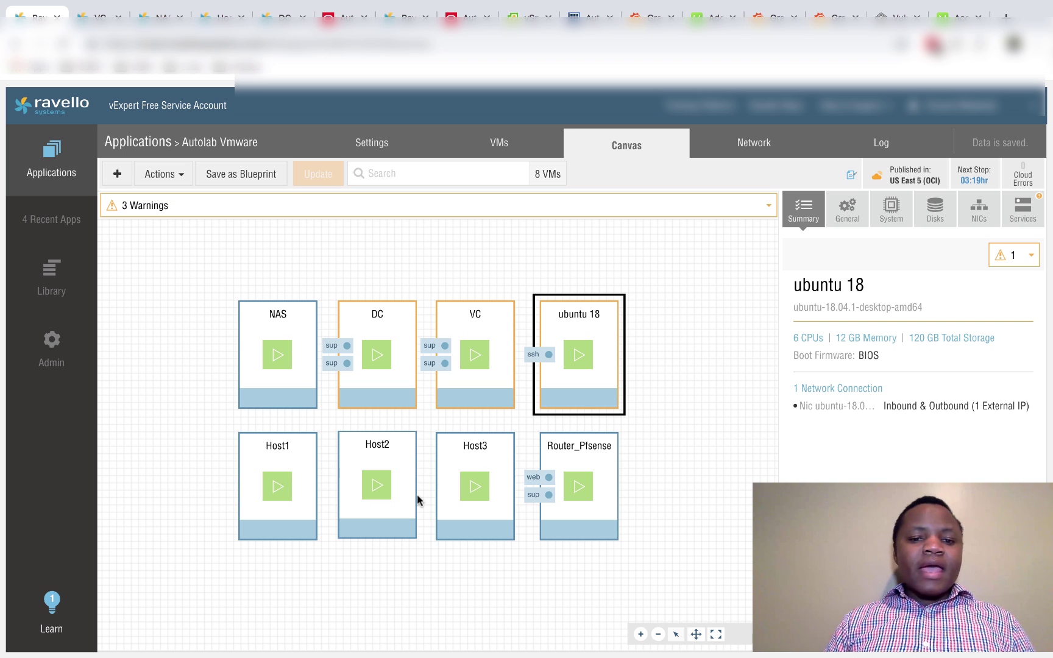
{"action": "left_click", "coordinate": [481, 345]}
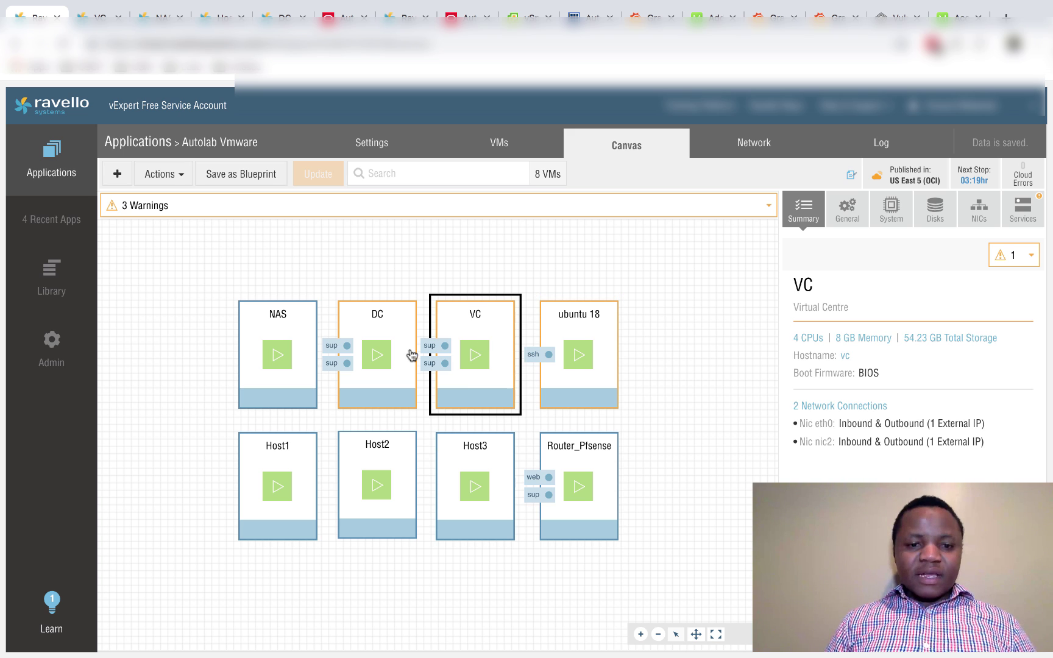
{"action": "left_click", "coordinate": [378, 360]}
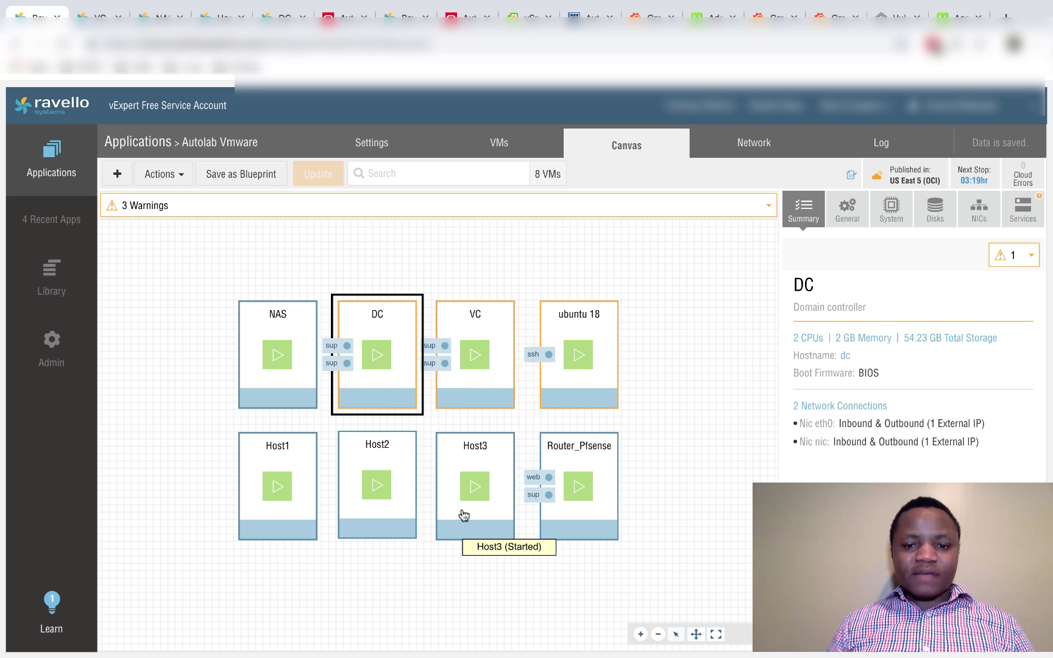
{"action": "left_click", "coordinate": [590, 516]}
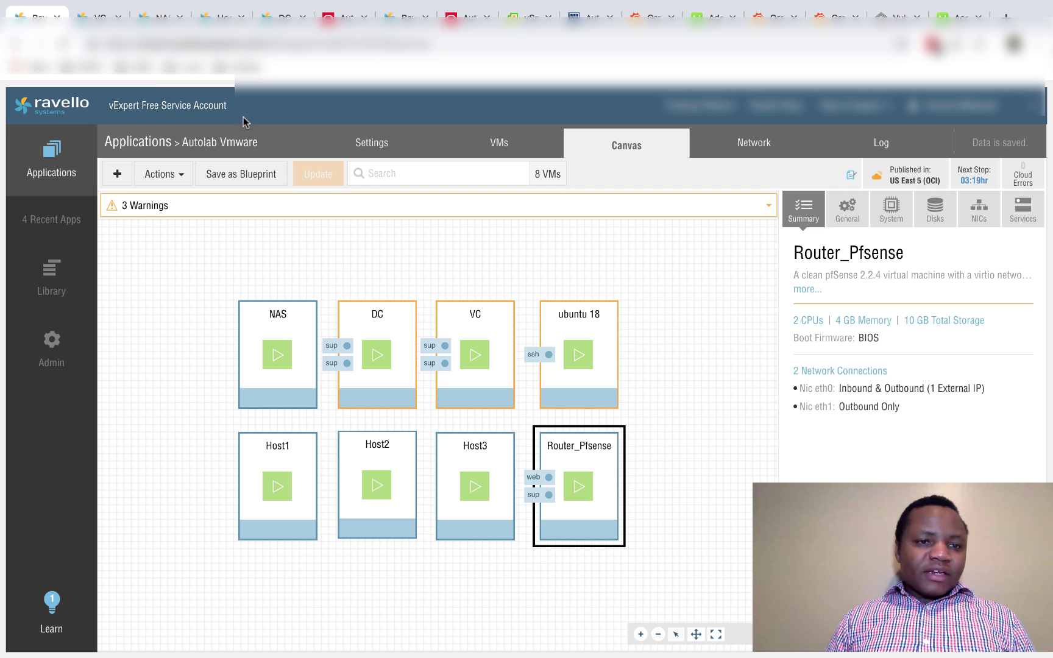
{"action": "left_click", "coordinate": [85, 19]}
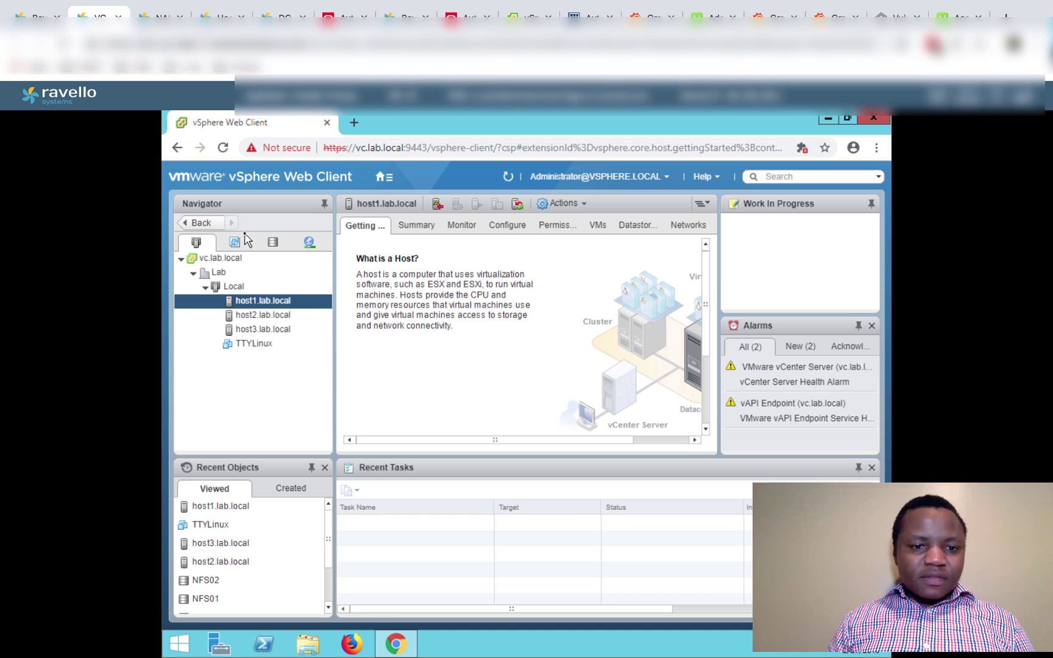
View host2.lab.local and host3.lab.local in the vSphere Web Client, then return to the Ravello canvas.
{"action": "left_click", "coordinate": [268, 314]}
{"action": "left_click", "coordinate": [259, 329]}
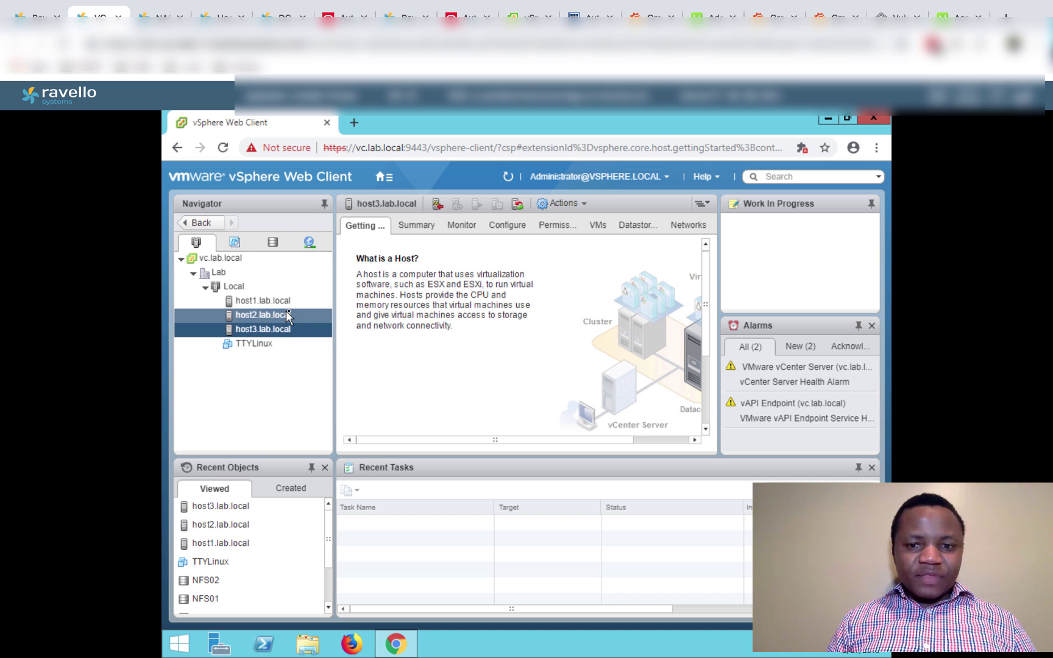
{"action": "left_click", "coordinate": [43, 17]}
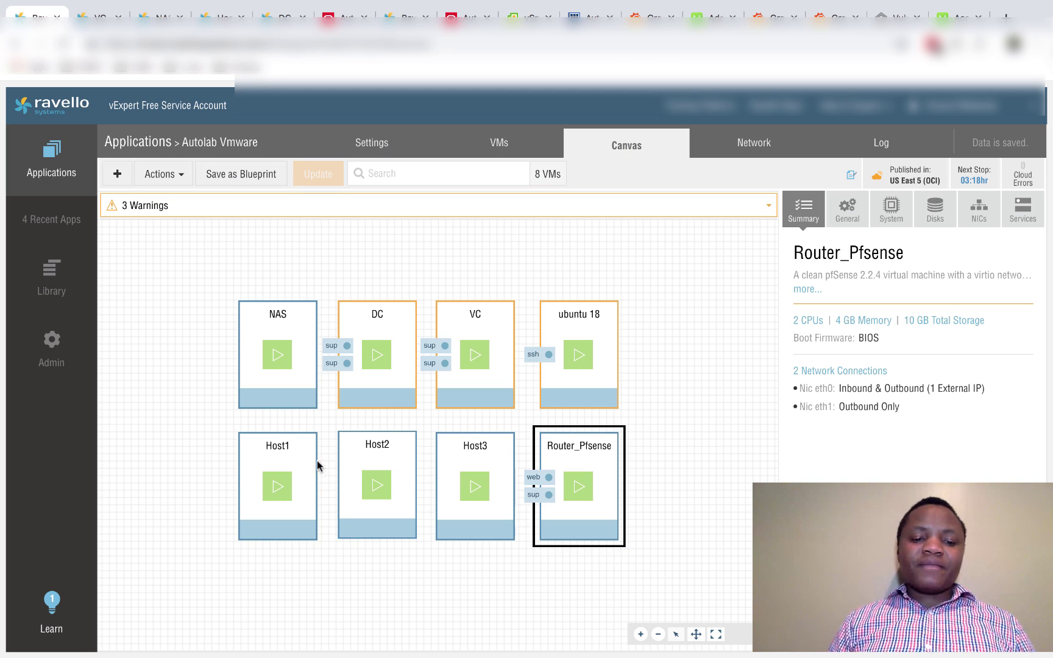
Compare the Host1, Host2 and Host3 summaries on the Autolab Vmware canvas, then open the Applications list.
{"action": "left_click", "coordinate": [275, 466]}
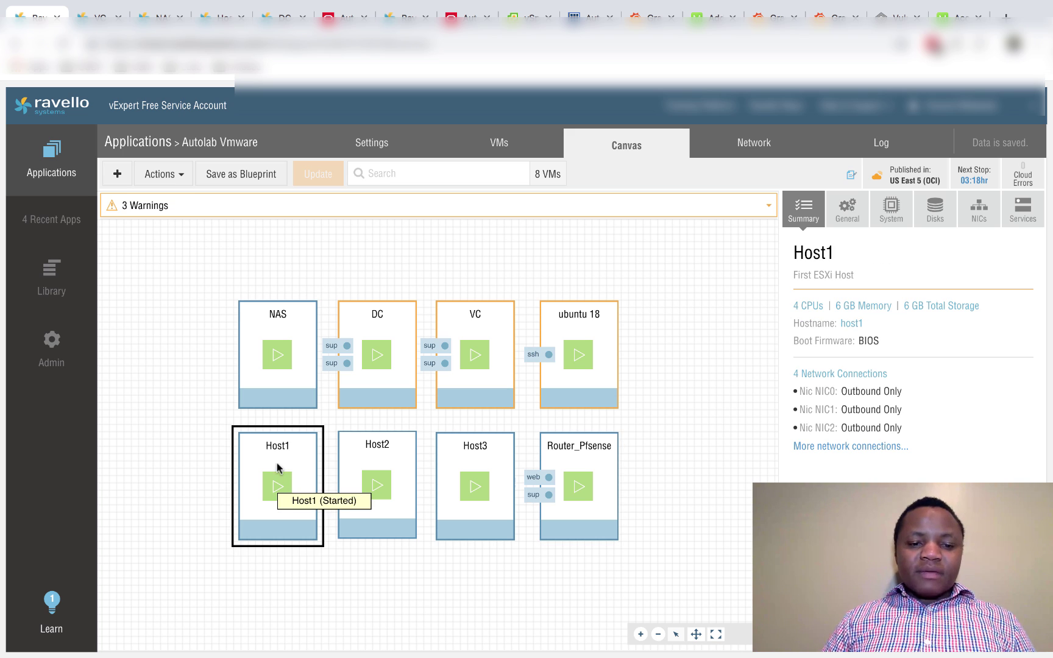
{"action": "left_click", "coordinate": [384, 474]}
{"action": "left_click", "coordinate": [495, 481]}
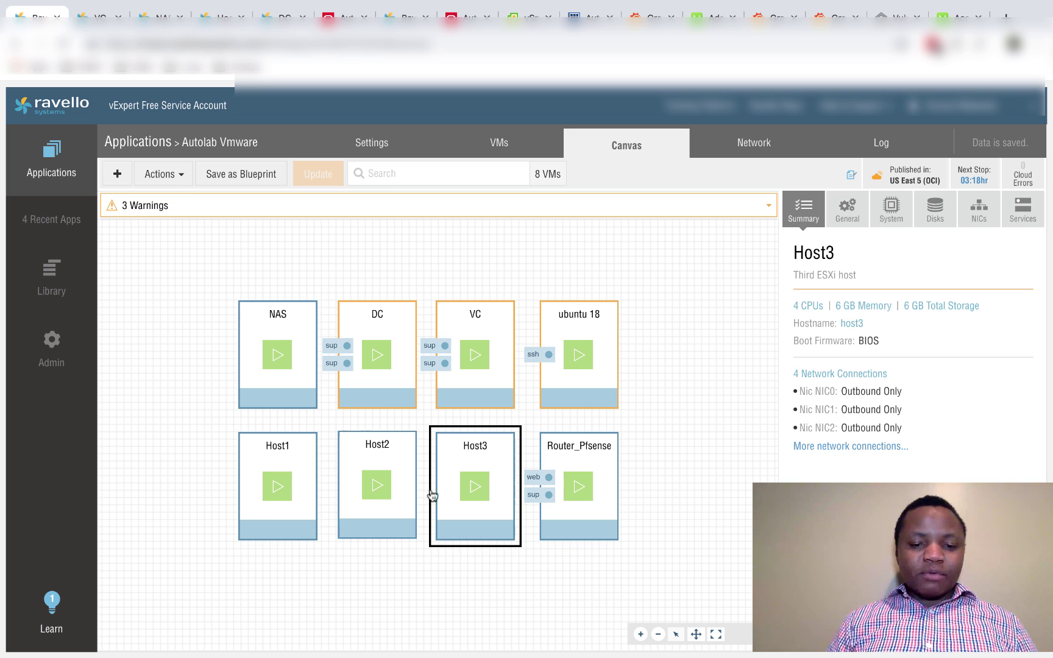
{"action": "left_click", "coordinate": [372, 487]}
{"action": "left_click", "coordinate": [281, 488]}
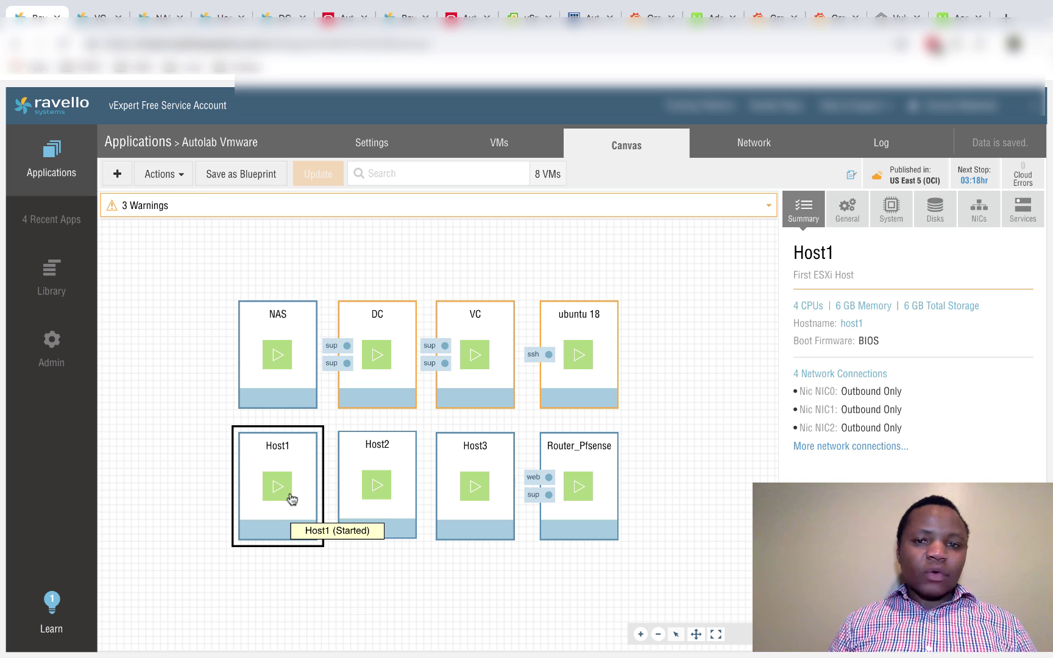
{"action": "left_click", "coordinate": [377, 489]}
{"action": "left_click", "coordinate": [488, 482]}
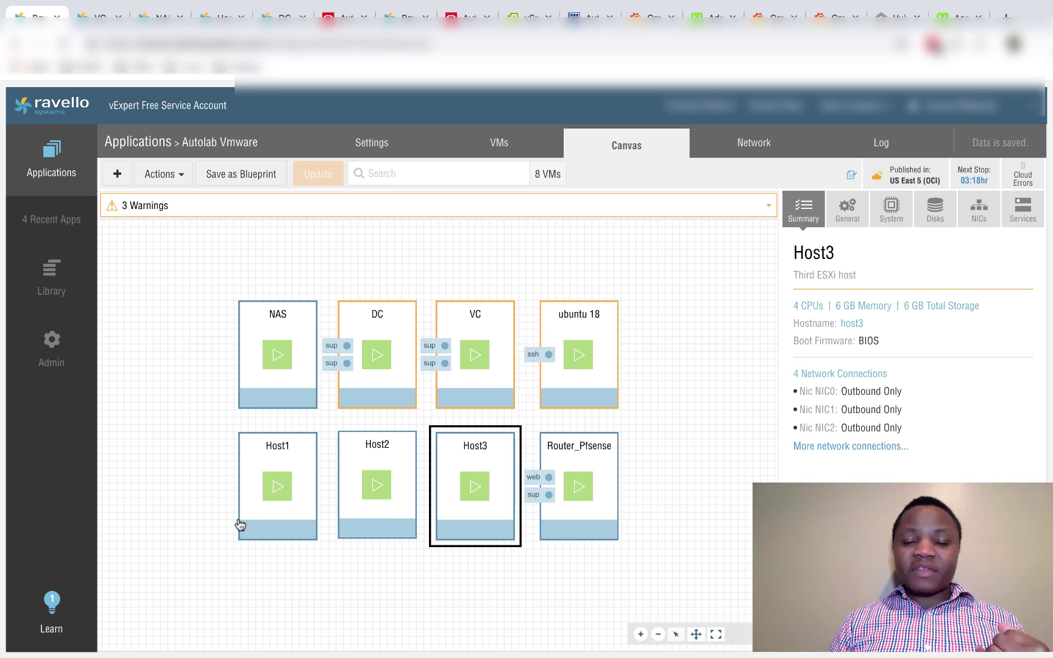
{"action": "left_click", "coordinate": [260, 512]}
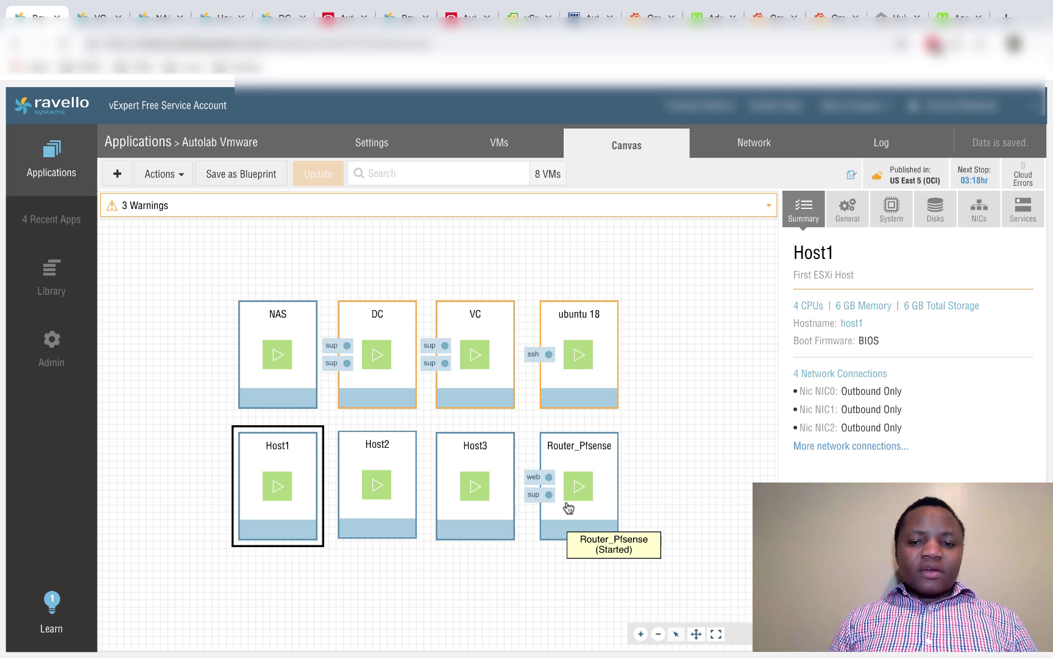
{"action": "left_click", "coordinate": [51, 165]}
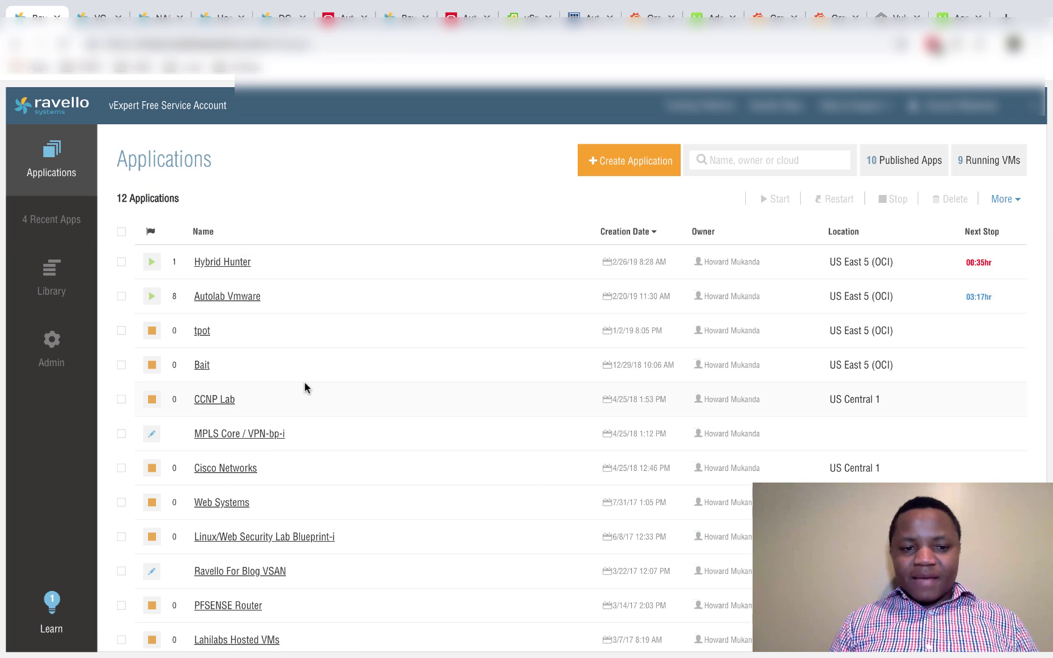
Open the CCNP Lab application's canvas, then go back to the applications list.
{"action": "left_click", "coordinate": [226, 407]}
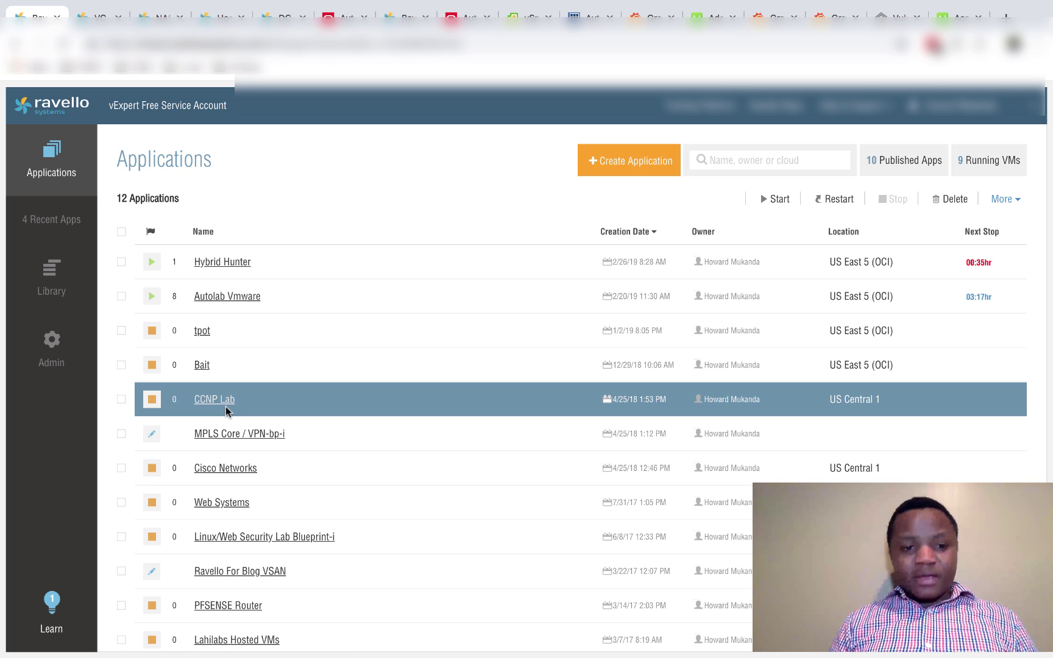
{"action": "left_click", "coordinate": [216, 402]}
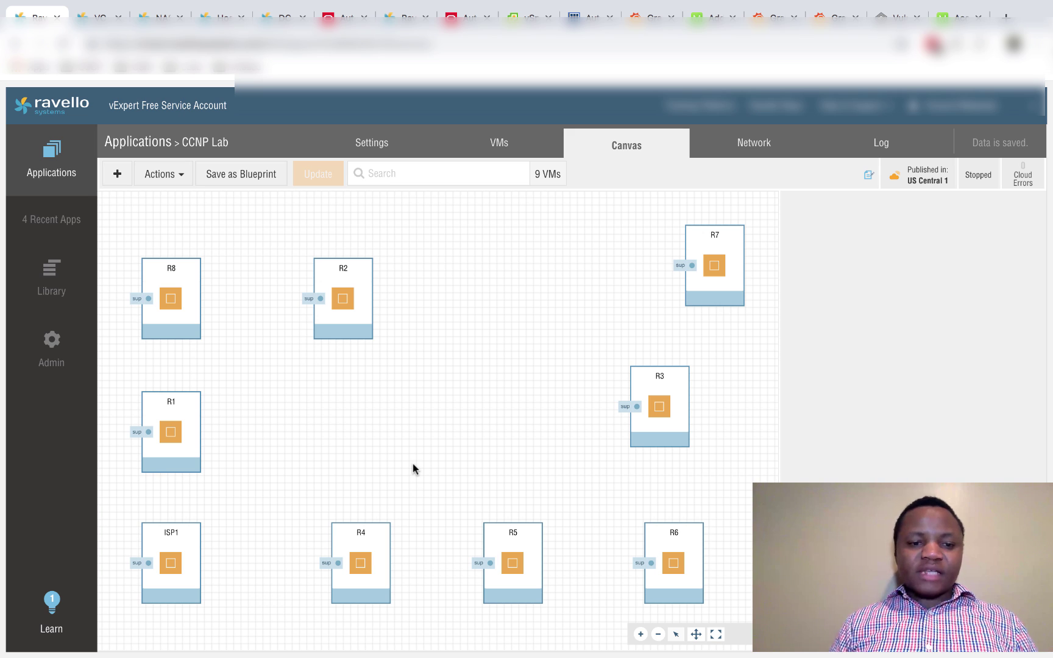
{"action": "left_click", "coordinate": [55, 280]}
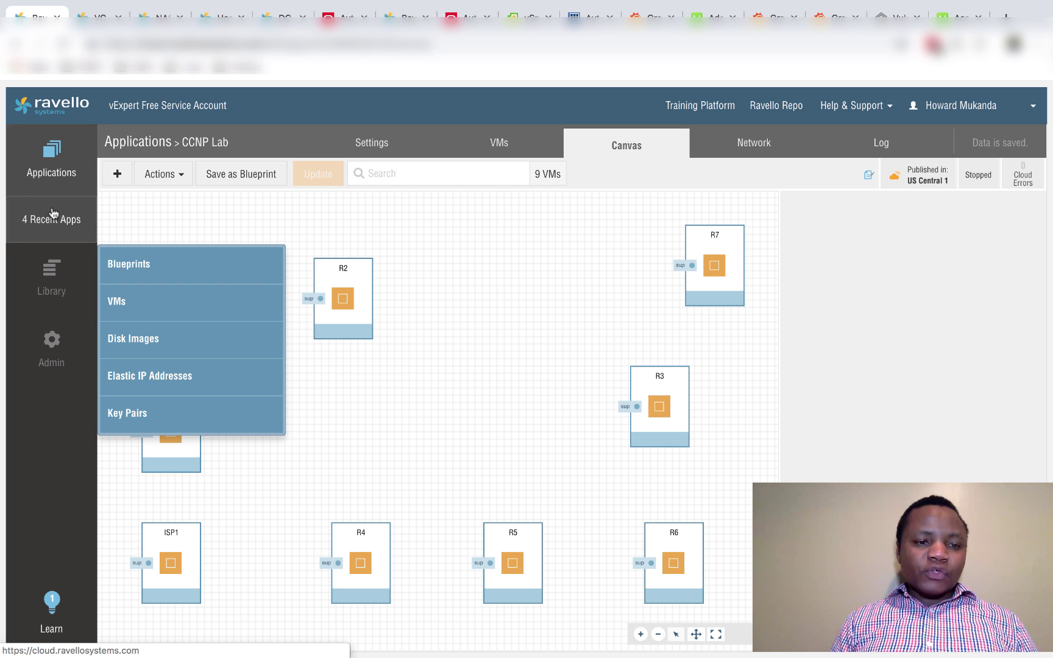
{"action": "left_click", "coordinate": [60, 172]}
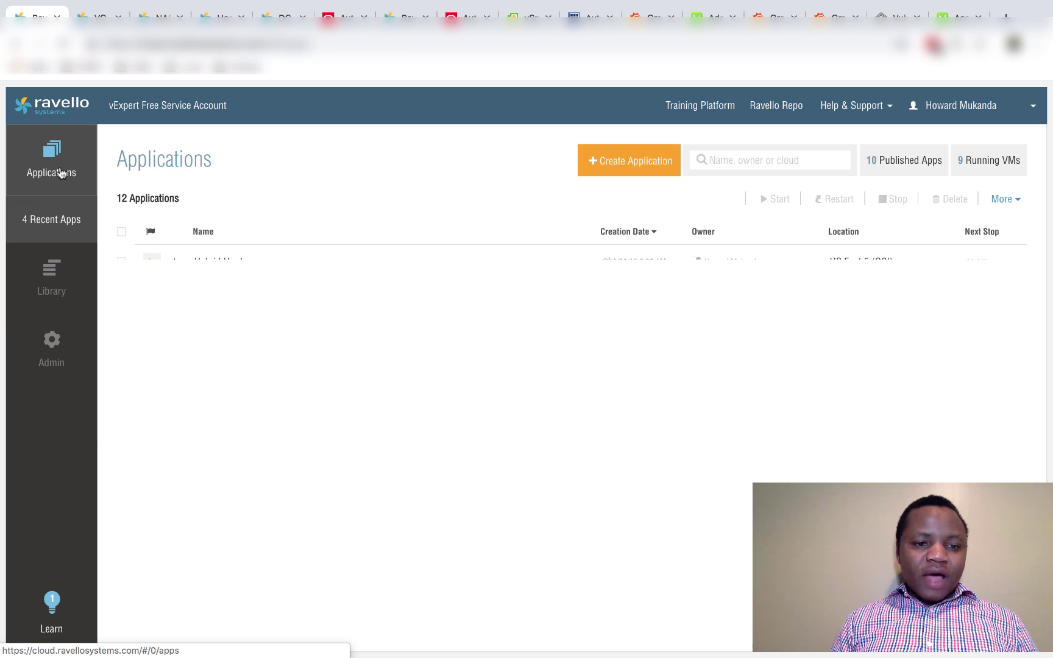
Open the Linux/Web Security Lab Blueprint-i canvas, then bring VMware Fusion to the front.
{"action": "scroll", "coordinate": [317, 494], "scroll_direction": "down", "scroll_amount": 1}
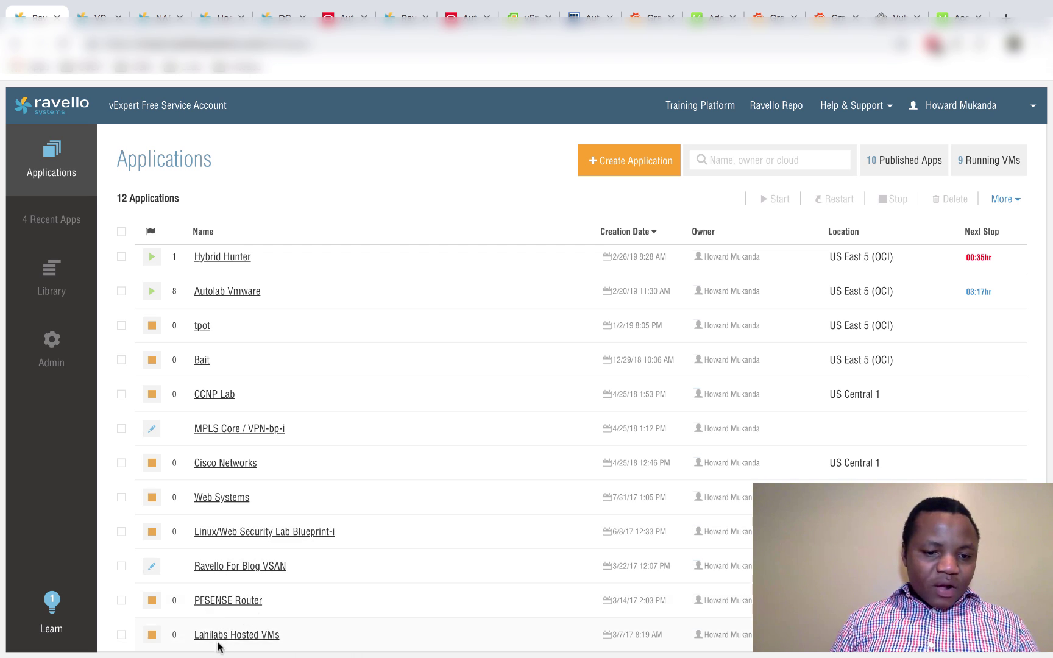
{"action": "left_click", "coordinate": [242, 541]}
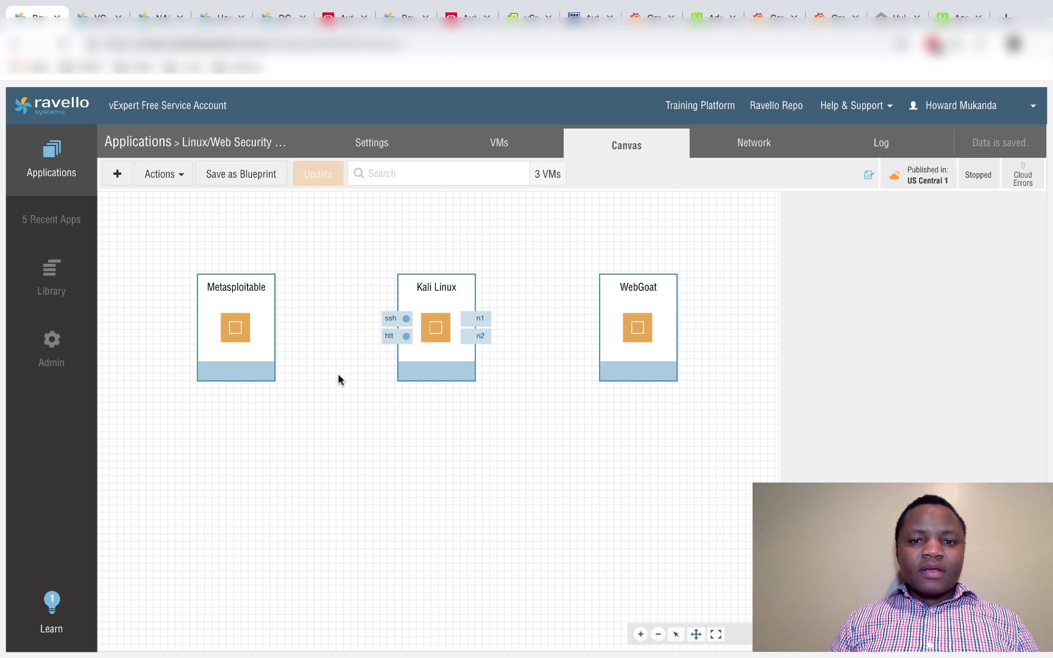
{"action": "mouse_move", "coordinate": [400, 646]}
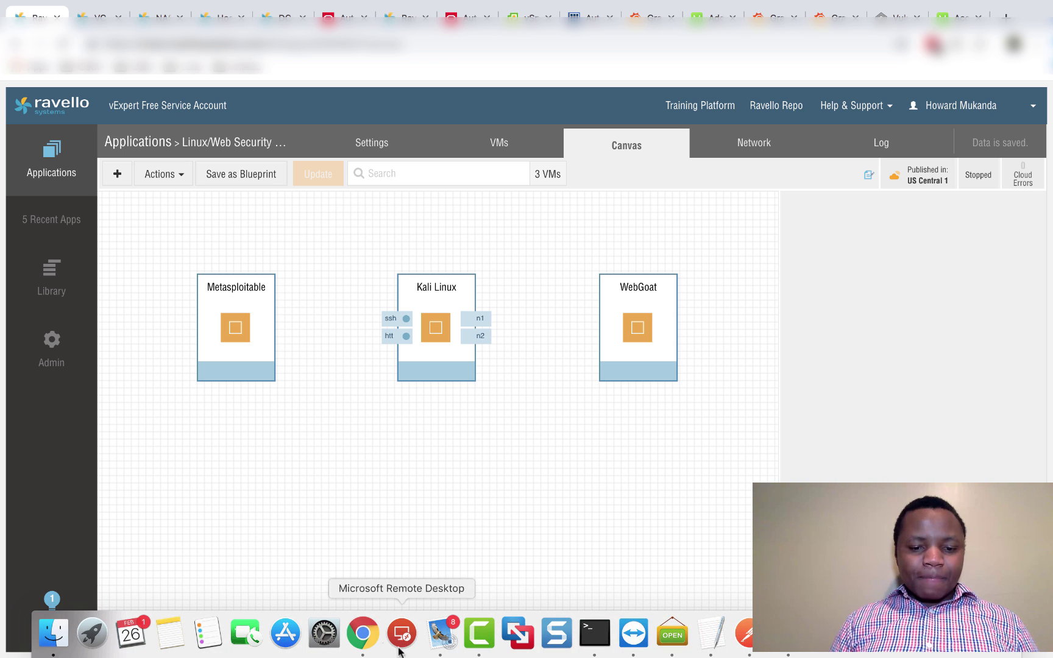
{"action": "left_click", "coordinate": [517, 645]}
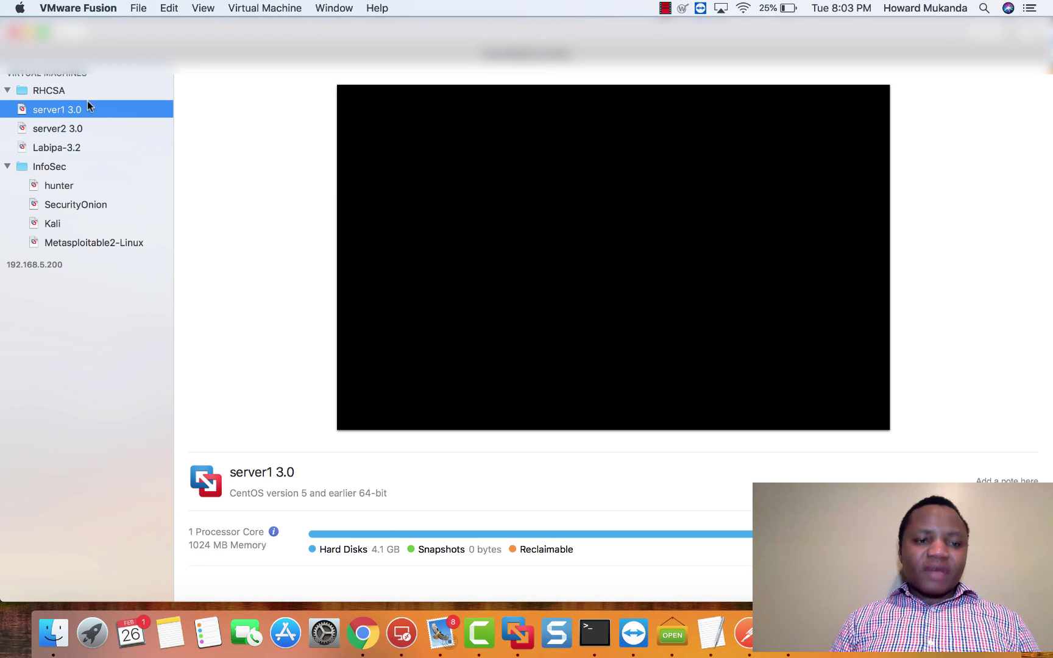
View the hunter and SecurityOnion VM details, then switch to the Ravello browser canvas.
{"action": "left_click", "coordinate": [57, 184]}
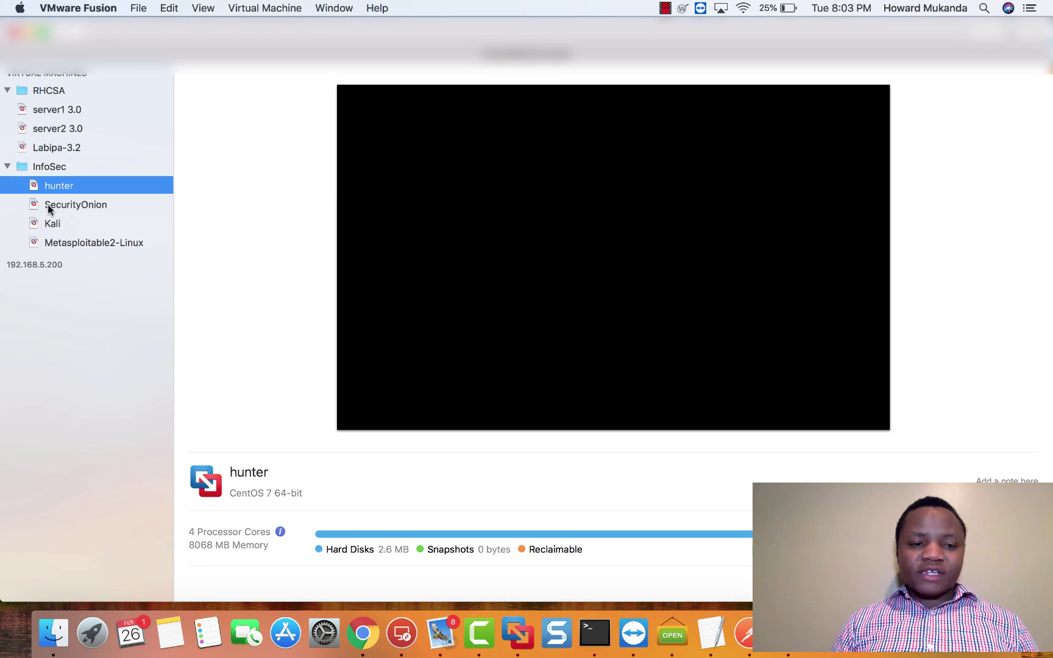
{"action": "left_click", "coordinate": [71, 210]}
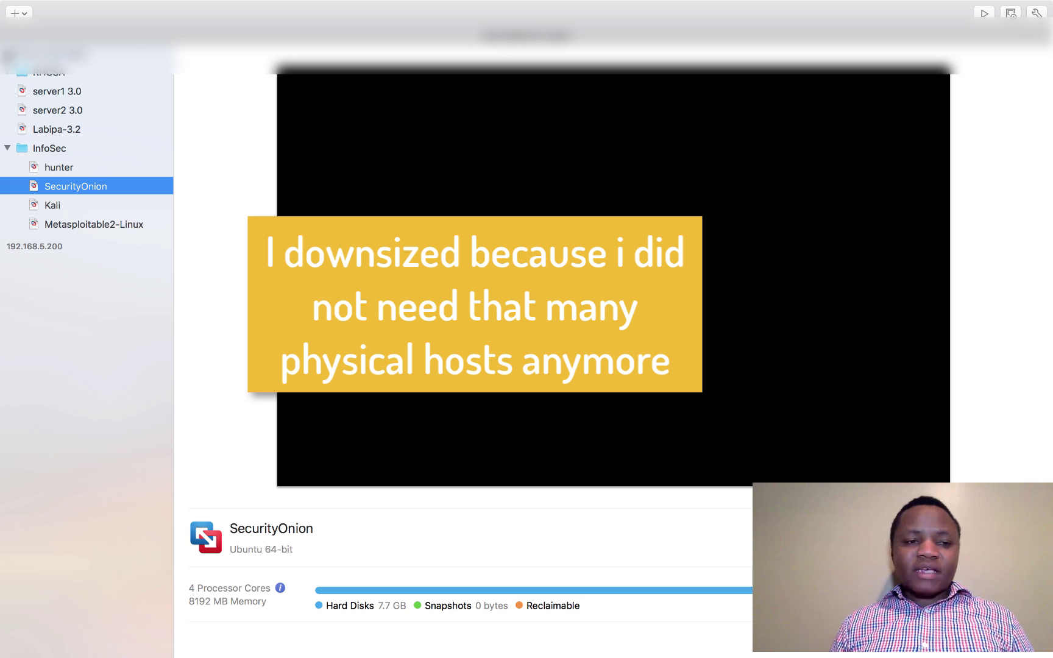
{"action": "left_click", "coordinate": [683, 8]}
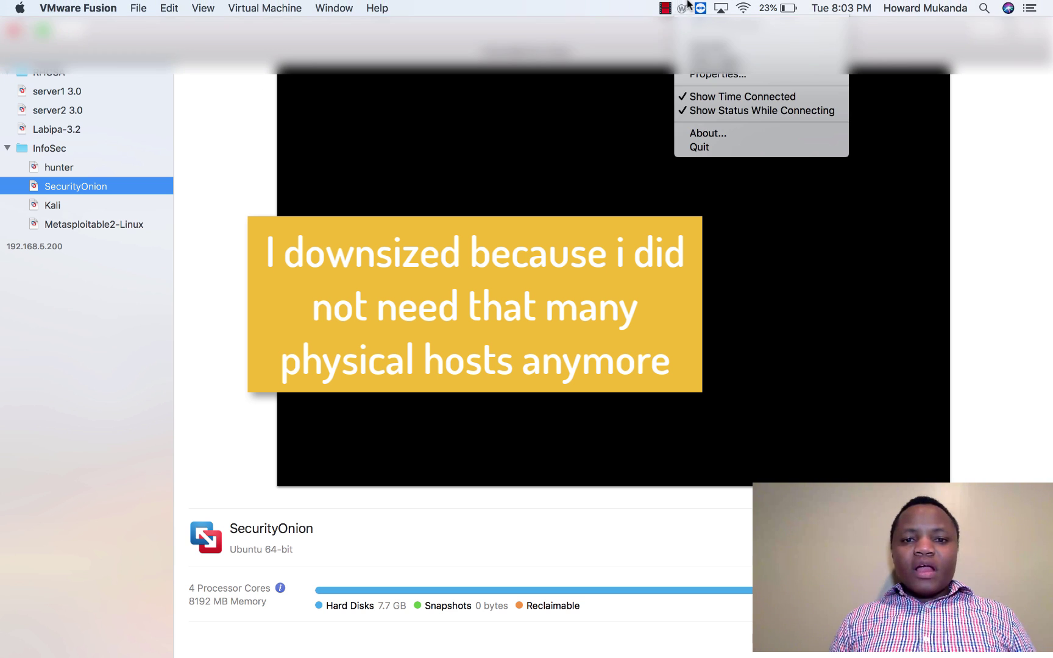
{"action": "key", "text": "Escape"}
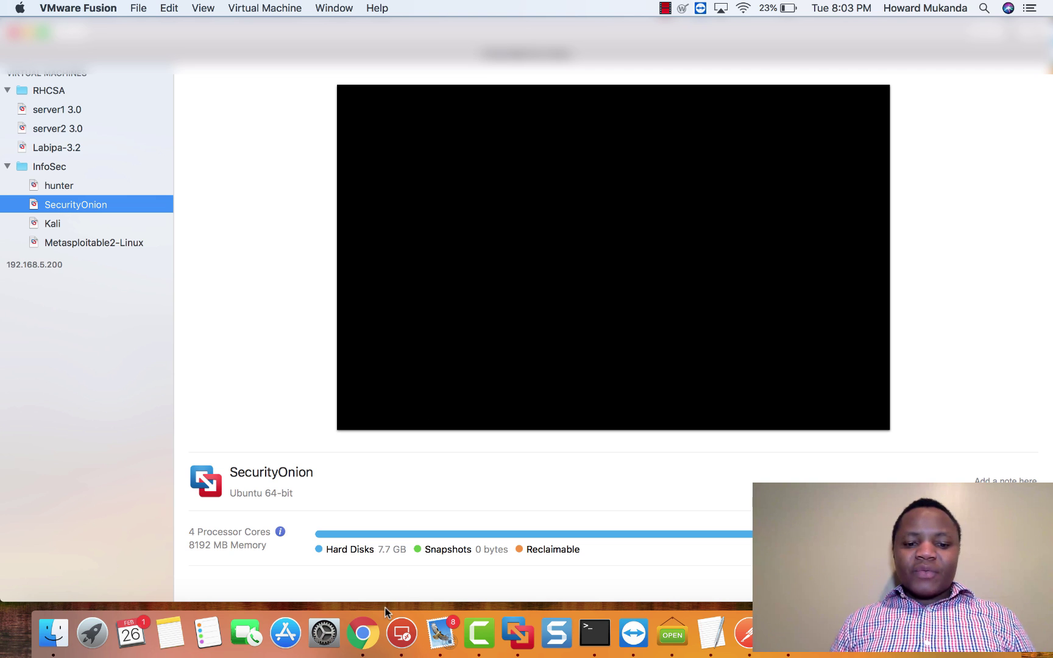
{"action": "left_click", "coordinate": [363, 635]}
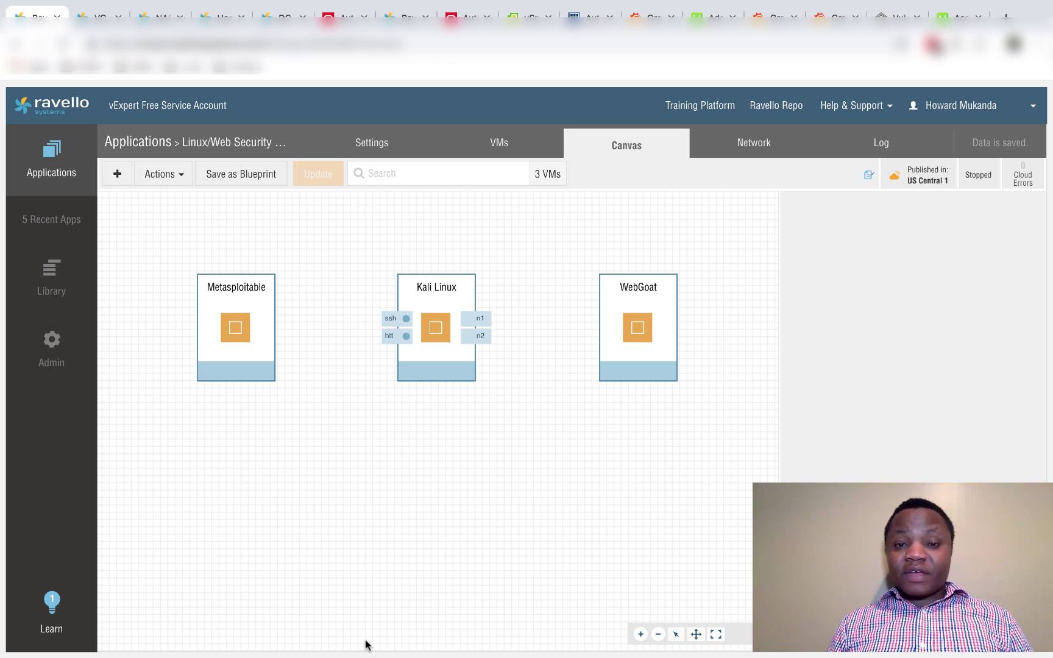
Back in VMware Fusion, view server1 3.0, Labipa-3.2 and then server2 3.0 details.
{"action": "mouse_move", "coordinate": [479, 650]}
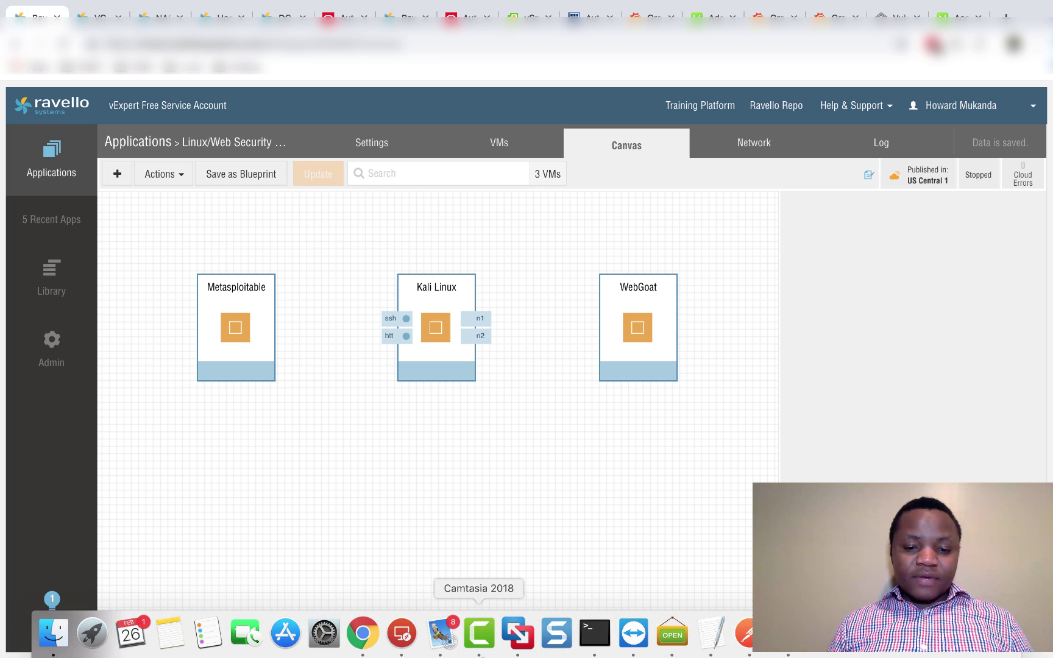
{"action": "left_click", "coordinate": [518, 643]}
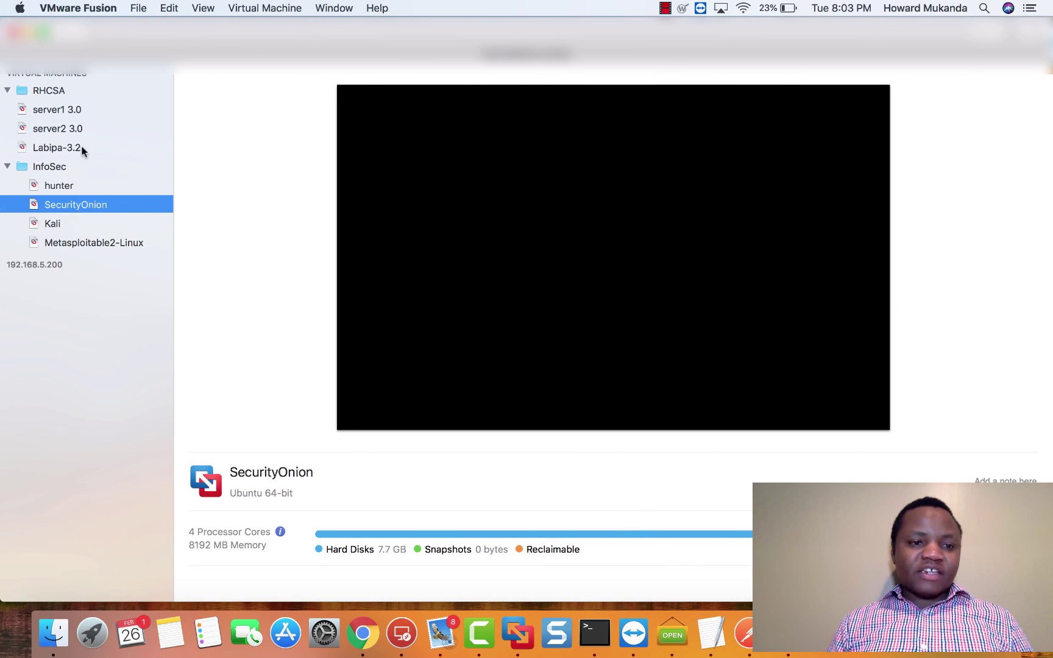
{"action": "left_click", "coordinate": [57, 110]}
{"action": "left_click", "coordinate": [55, 142]}
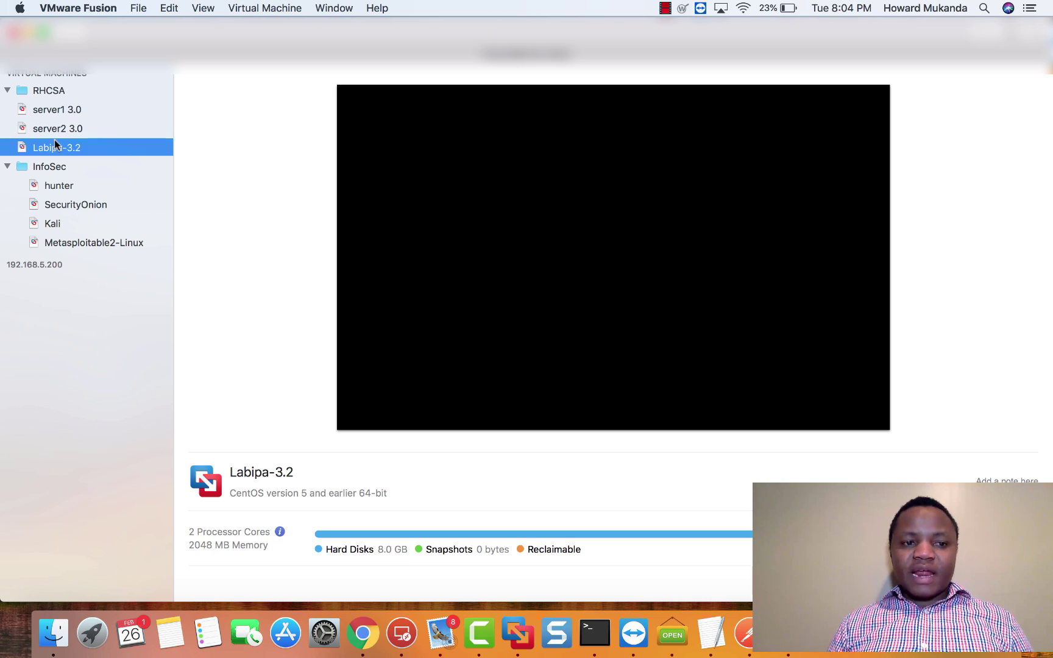
{"action": "left_click", "coordinate": [53, 131]}
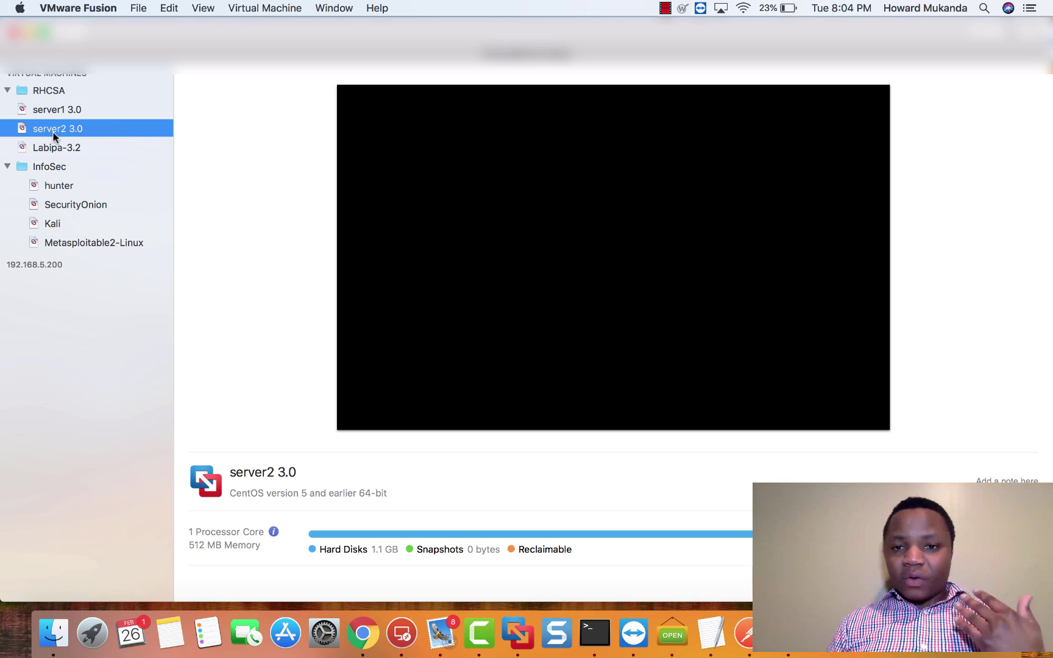
Minimize VMware Fusion and return to Chrome's Grafana Zabbix Server Dashboard showing Cloud Datacenter 1 stats.
{"action": "left_click", "coordinate": [29, 32]}
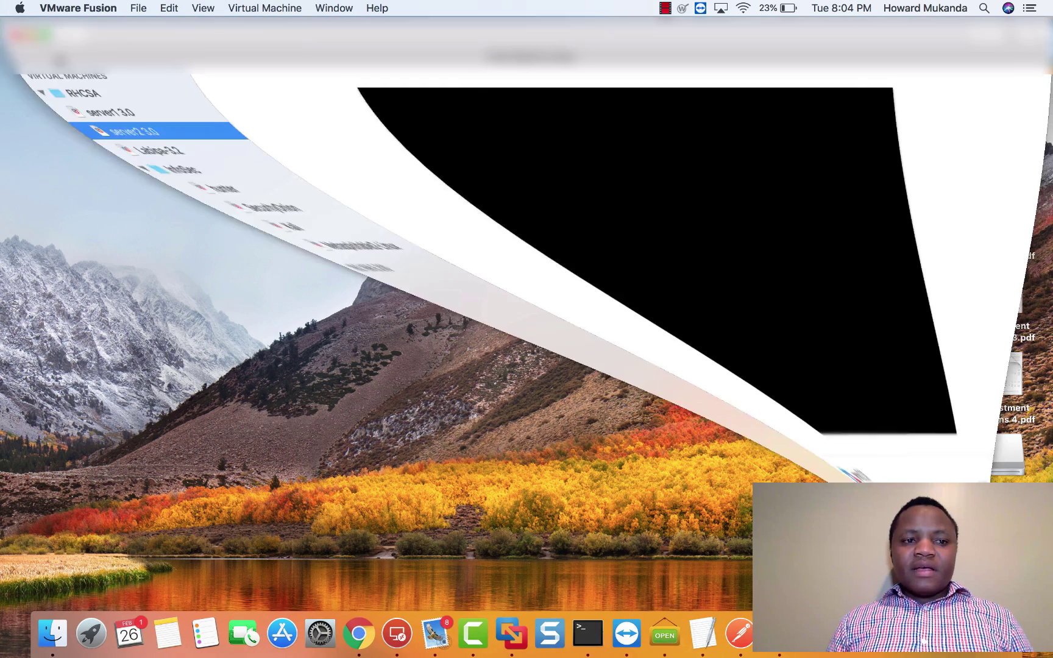
{"action": "left_click", "coordinate": [347, 634]}
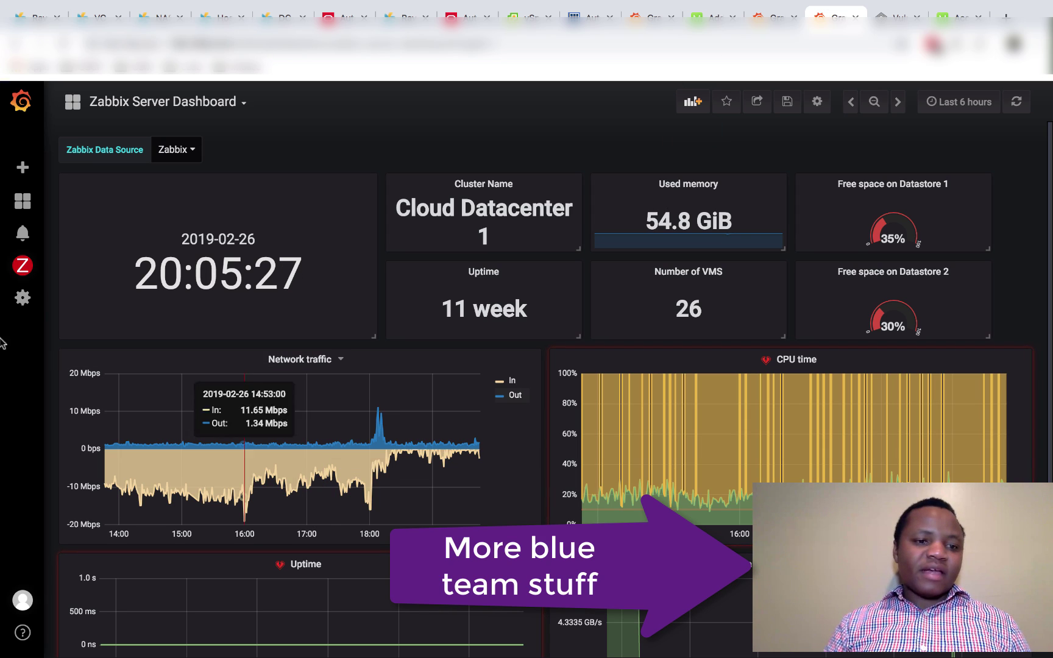
{"action": "mouse_move", "coordinate": [31, 207]}
{"action": "left_click", "coordinate": [79, 228]}
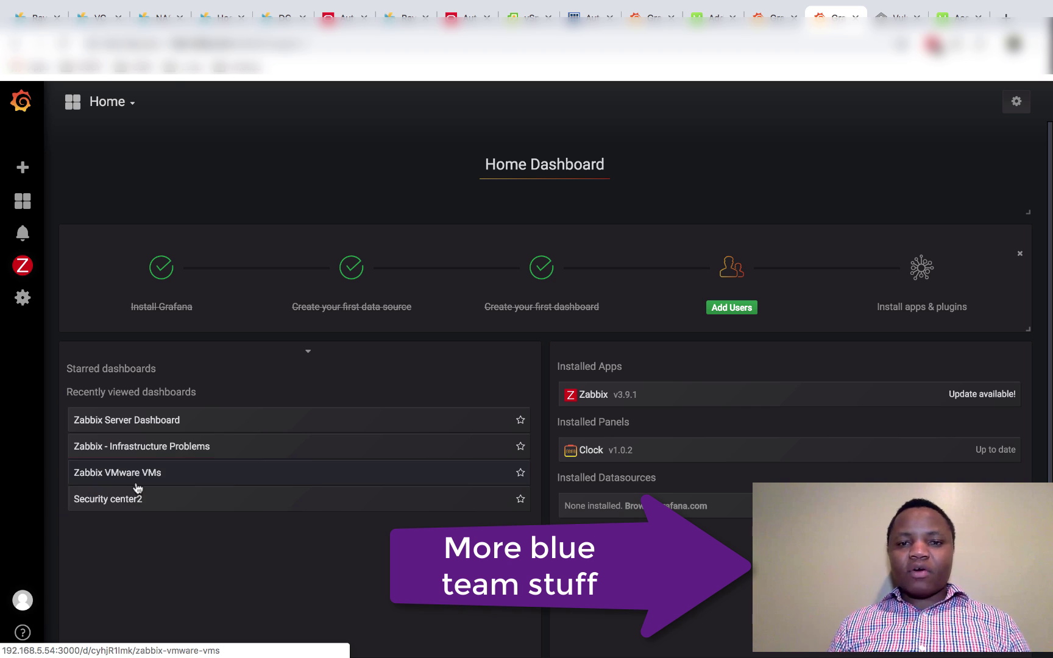
{"action": "left_click", "coordinate": [137, 482]}
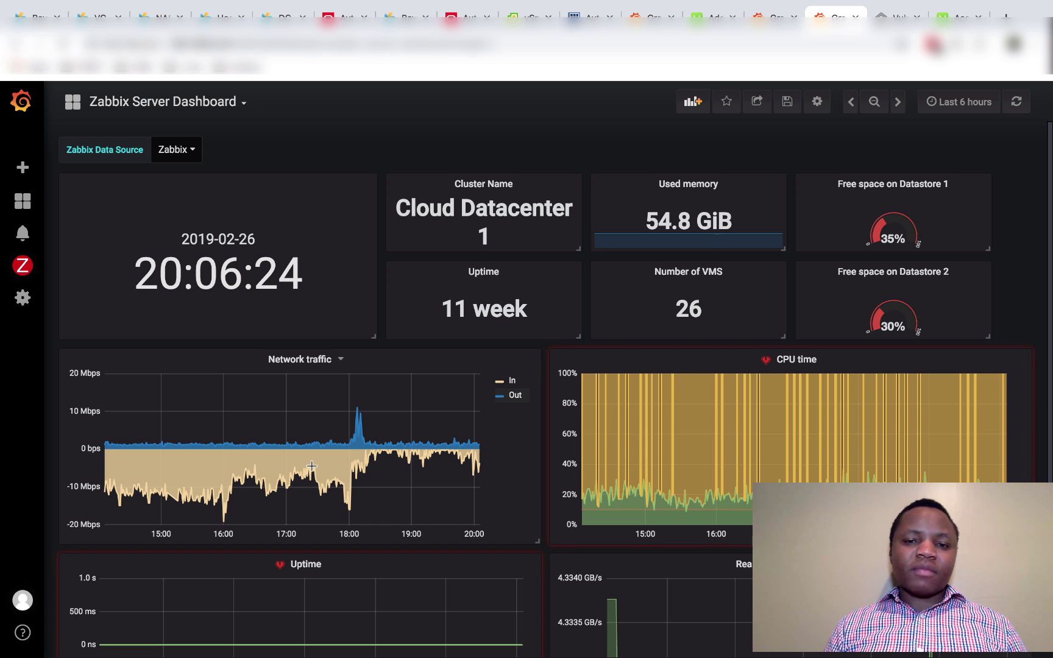
{"action": "mouse_move", "coordinate": [387, 649]}
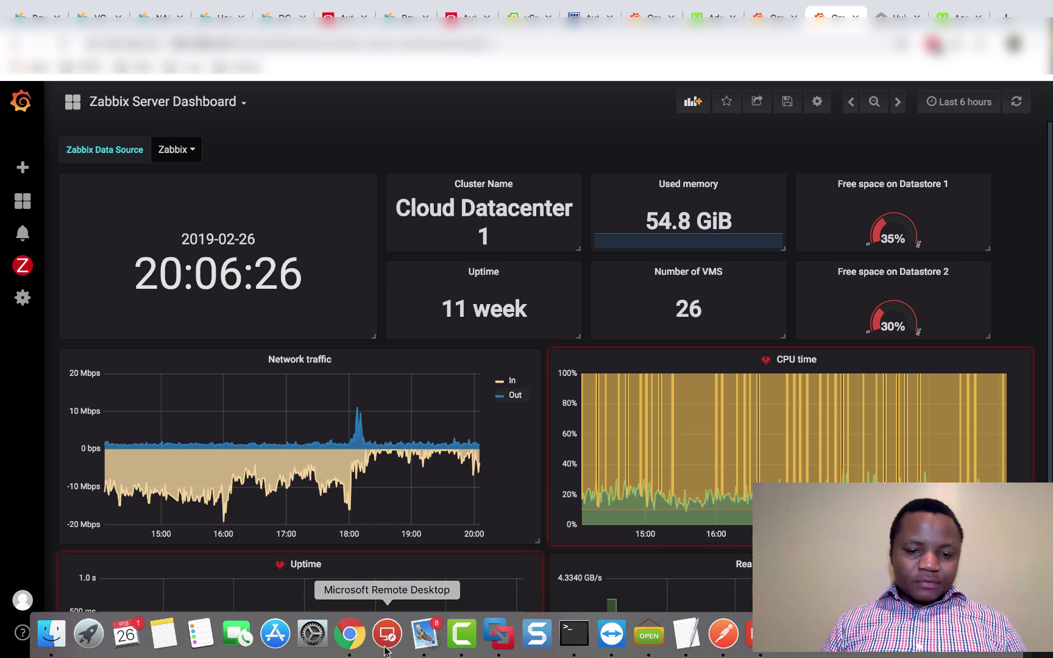